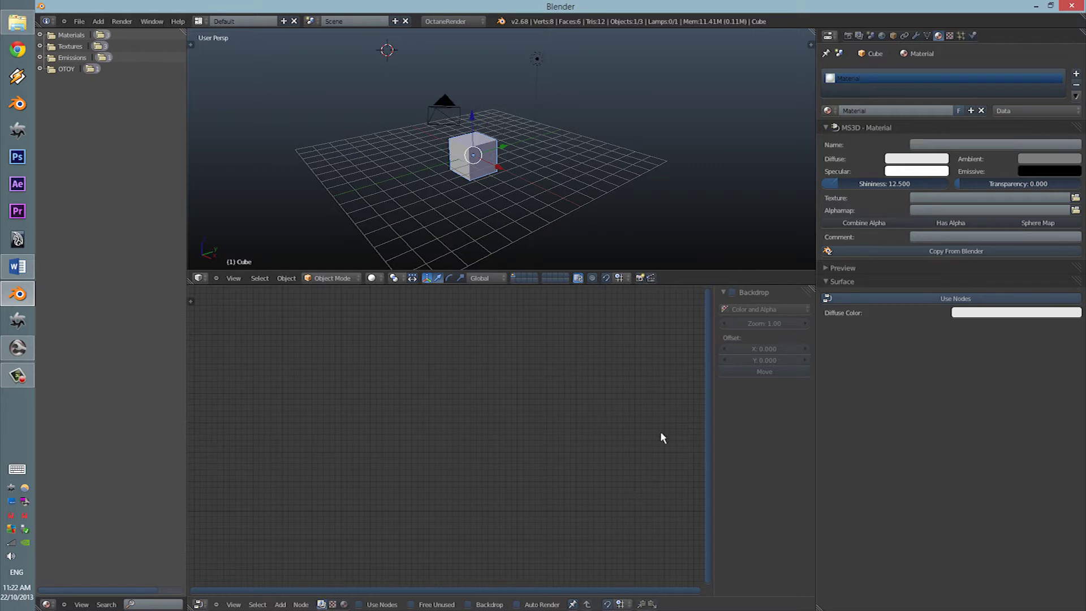
# Hide the node editor sidebar, give the 3D view more height, and set the 3D cursor near the cube
pyautogui.press('n')
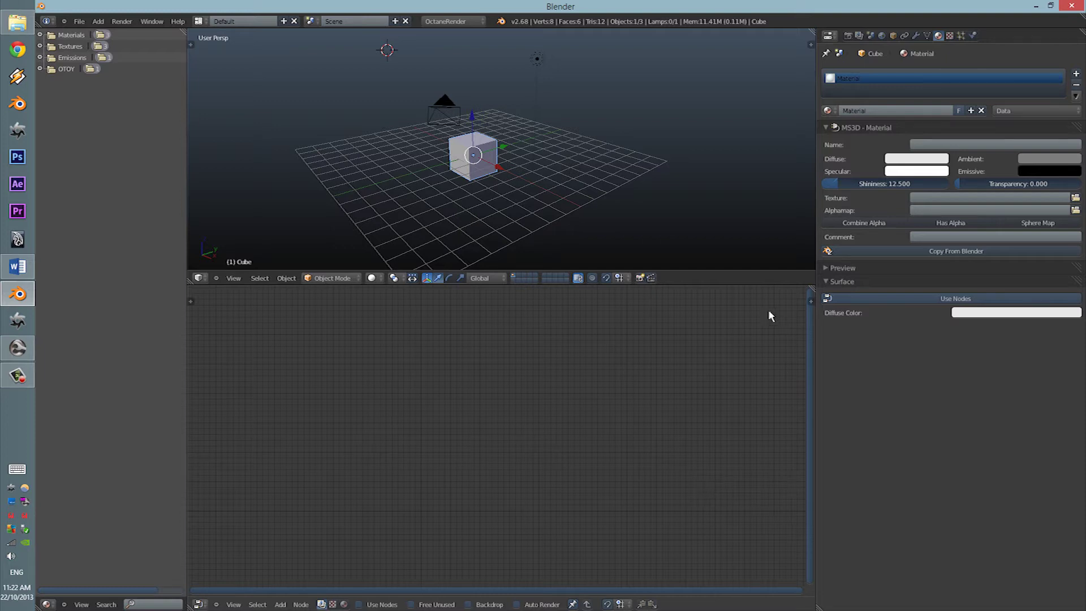
pyautogui.moveTo(745, 284); pyautogui.dragTo(745, 323)
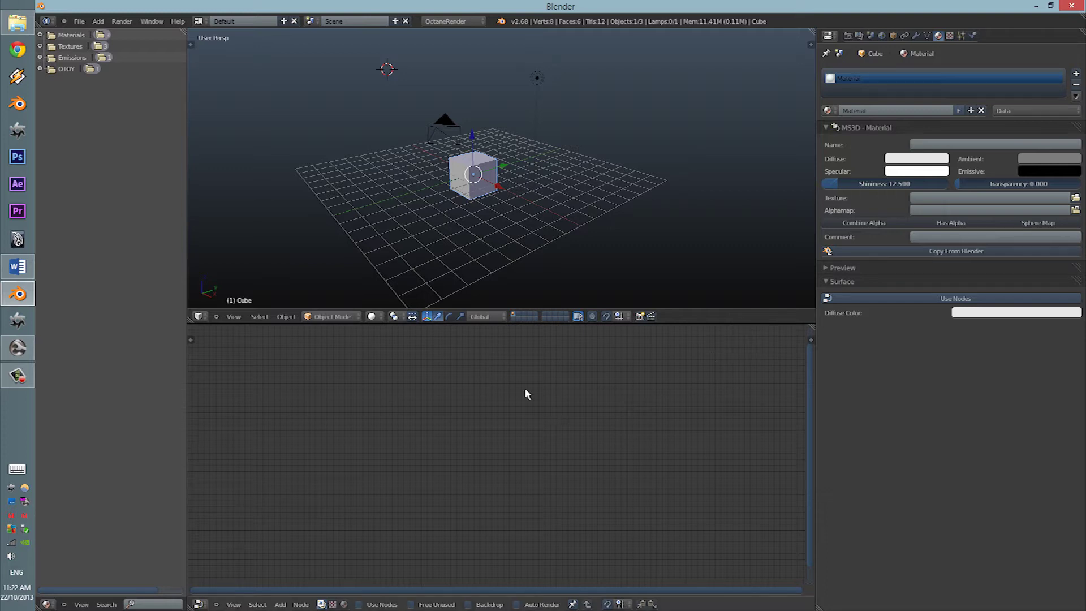
pyautogui.click(15, 594)
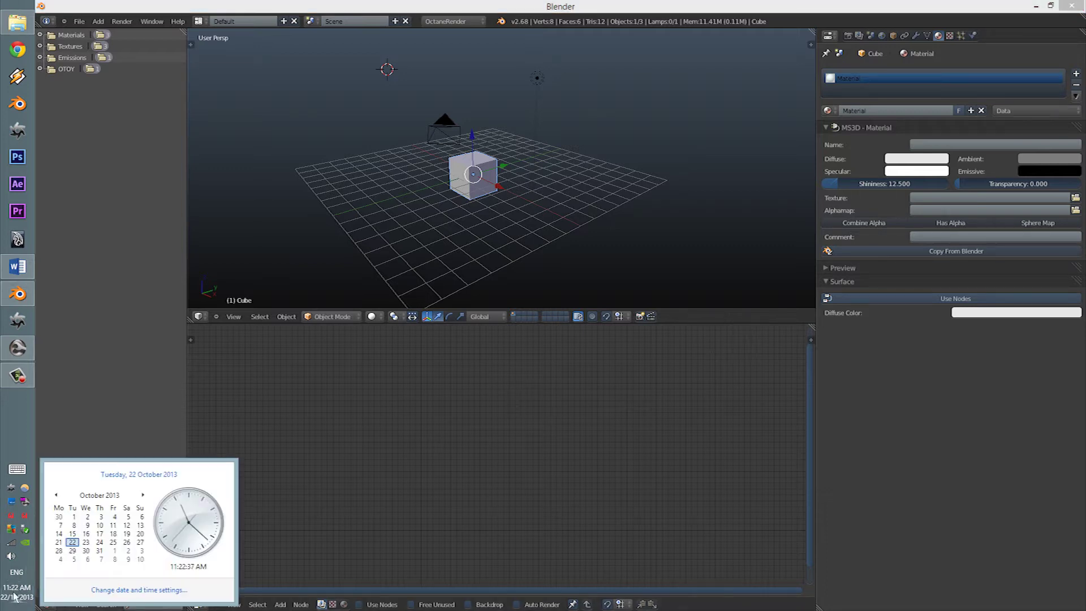
pyautogui.click(15, 594)
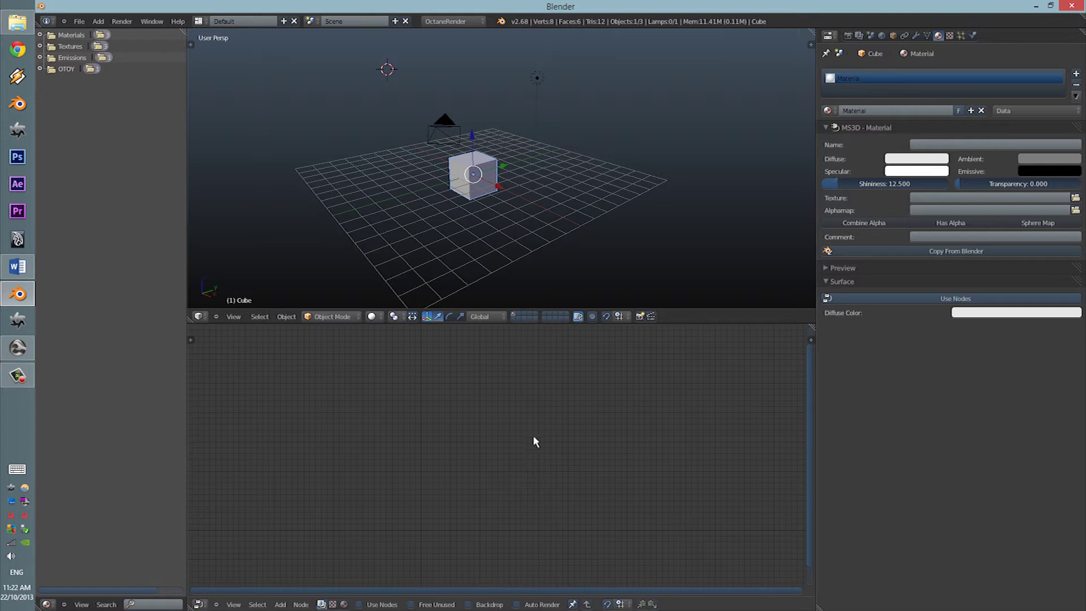
pyautogui.click(521, 222)
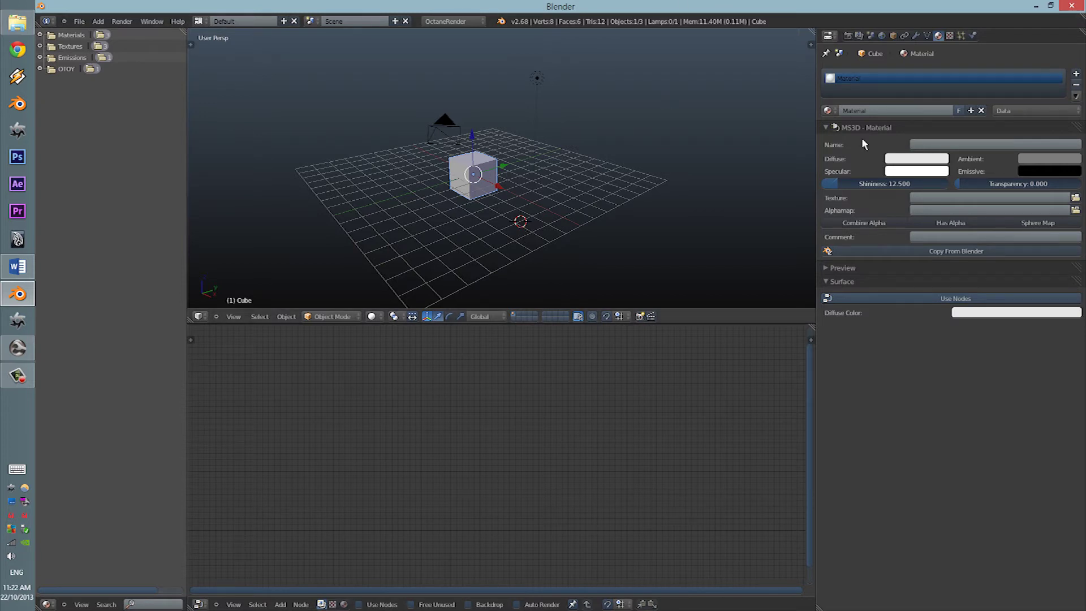
# Collapse the MS3D - Material panel and drag the Preview panel above it
pyautogui.press('XF86AudioLowerVolume')
pyautogui.click(826, 126)
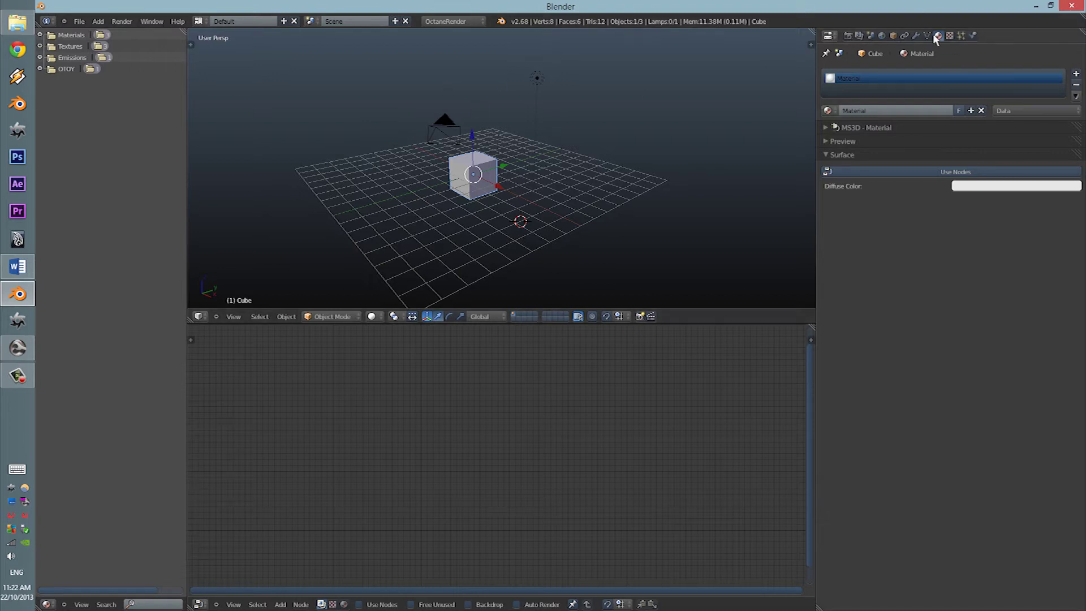
pyautogui.moveTo(1083, 141)
pyautogui.mouseDown()
pyautogui.moveTo(1077, 128)
pyautogui.moveTo(1076, 141)
pyautogui.mouseUp()
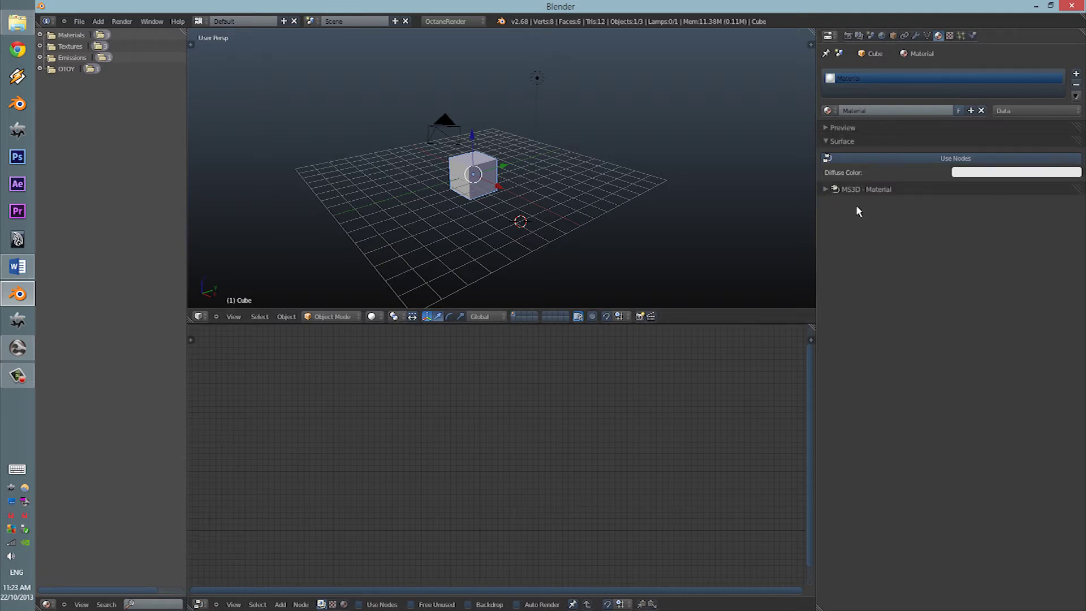
# Enable Use Nodes on the cube's material and set its Surface shader to Octane Diffuse Mat
pyautogui.click(938, 159)
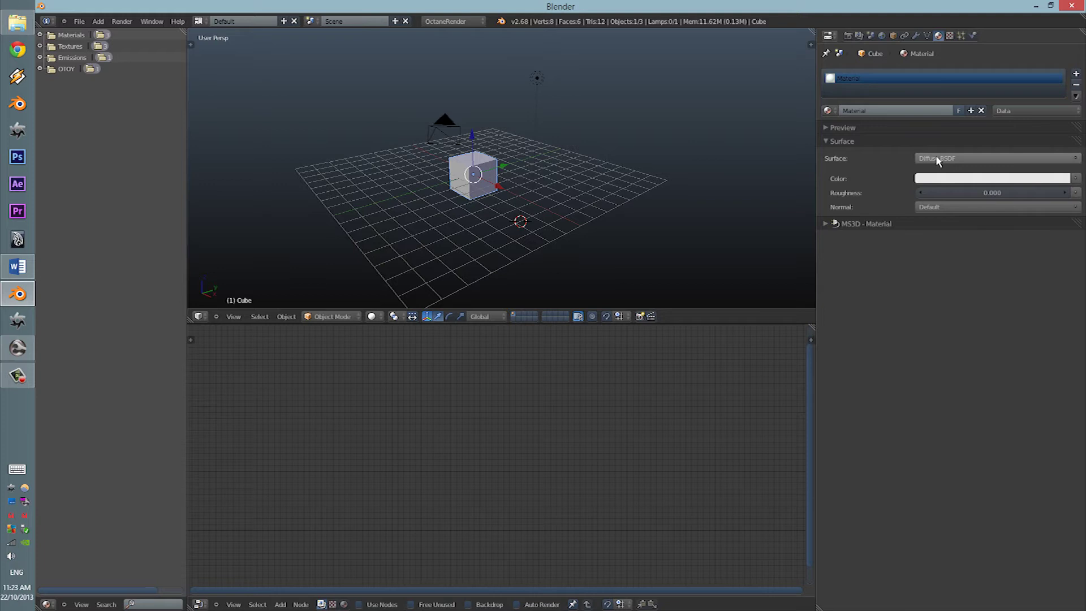
pyautogui.click(938, 159)
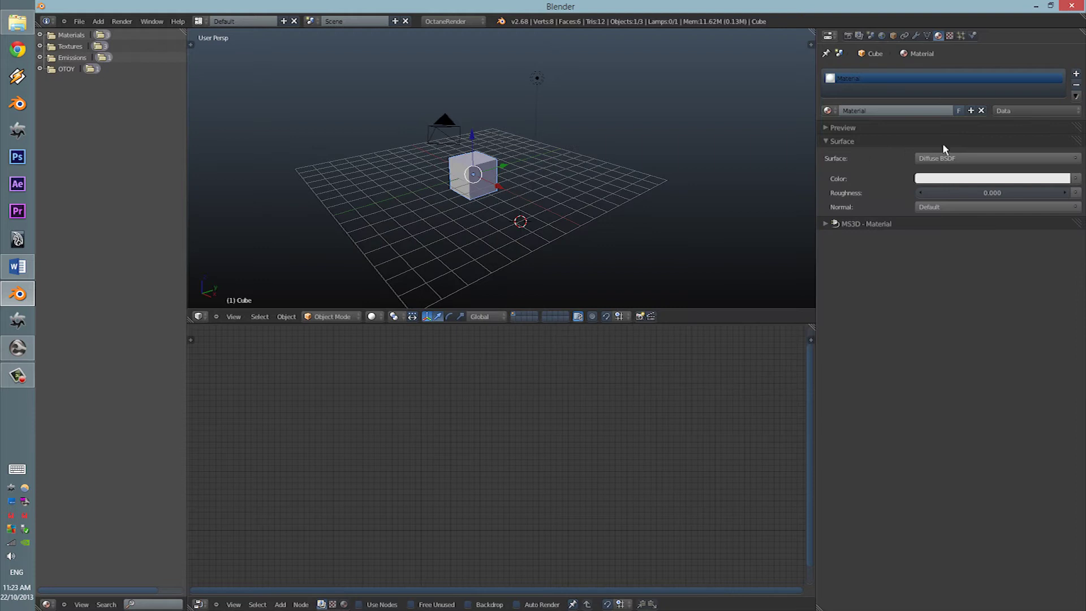
pyautogui.click(945, 159)
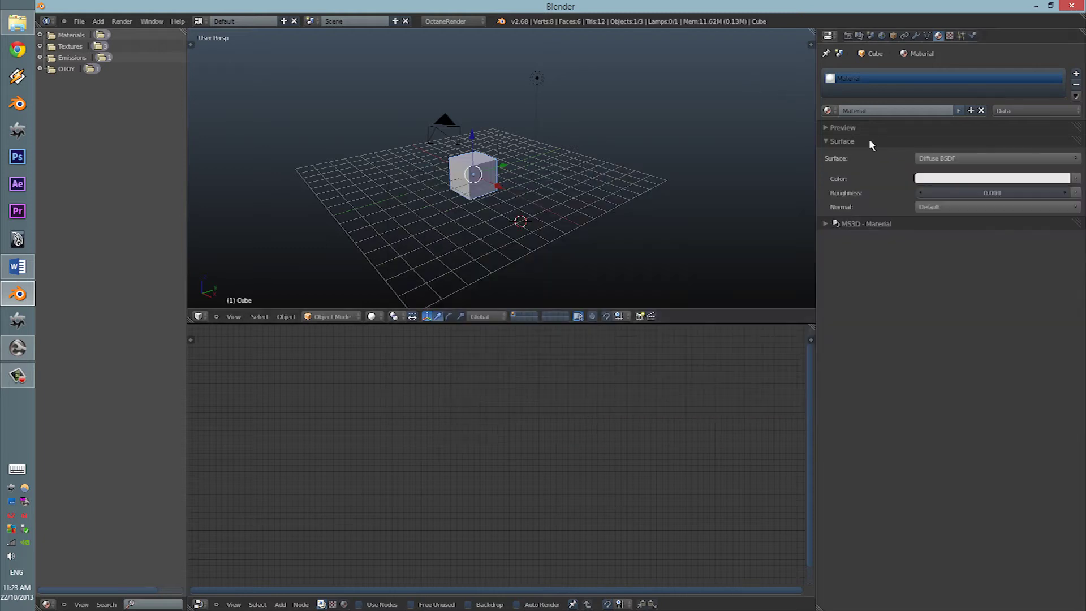
pyautogui.click(925, 159)
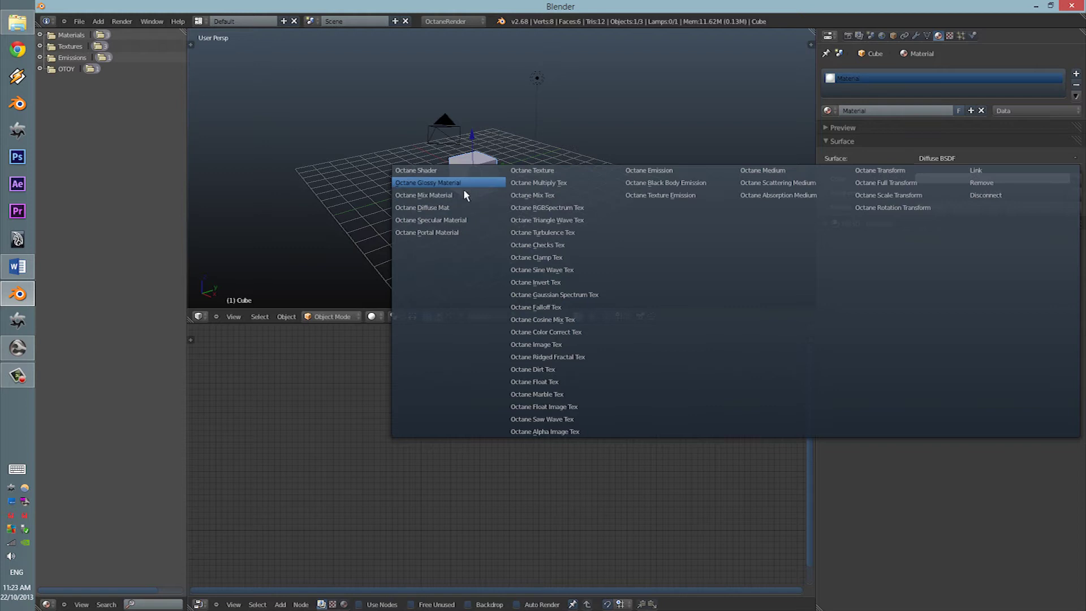
pyautogui.click(463, 207)
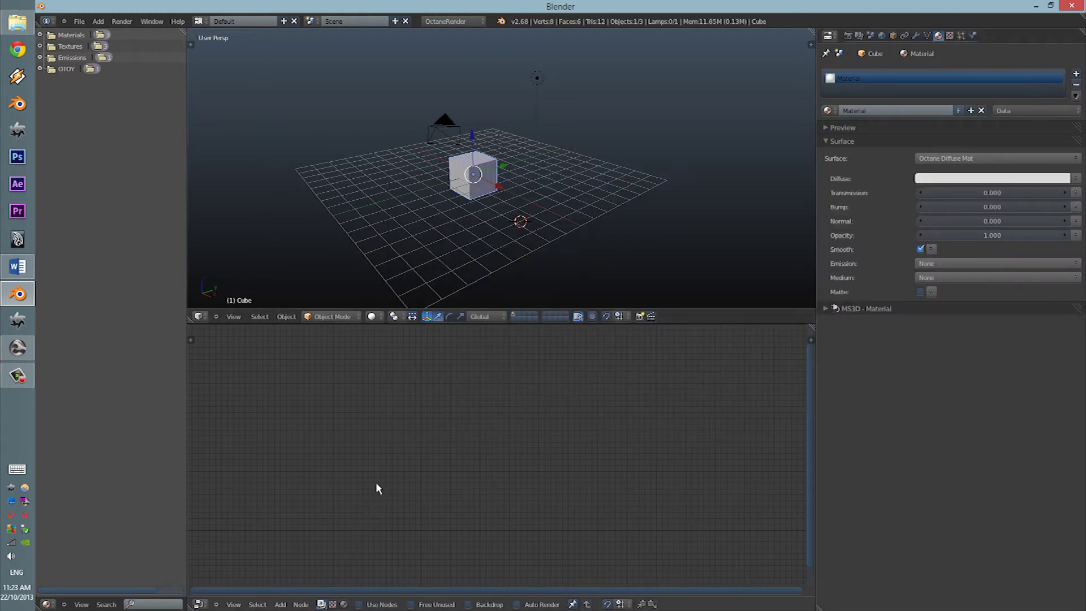
# Show the material node tree, zoom in, and spread the Octane Diffuse Mat and Material Output nodes apart
pyautogui.click(344, 604)
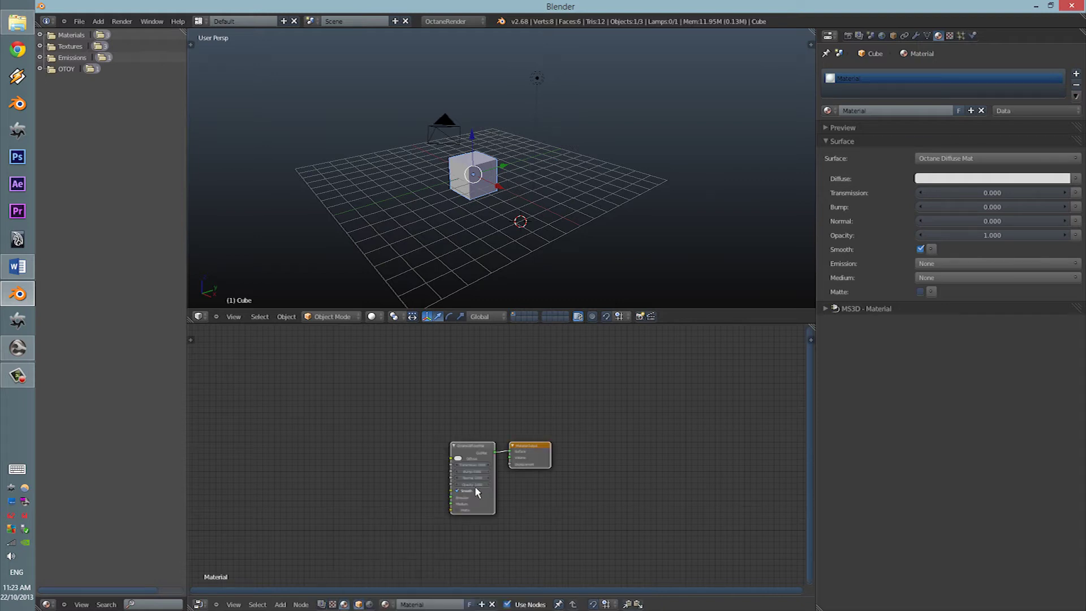
pyautogui.scroll(5, 486, 492)
pyautogui.moveTo(439, 366); pyautogui.dragTo(296, 339)
pyautogui.moveTo(576, 369); pyautogui.dragTo(729, 351)
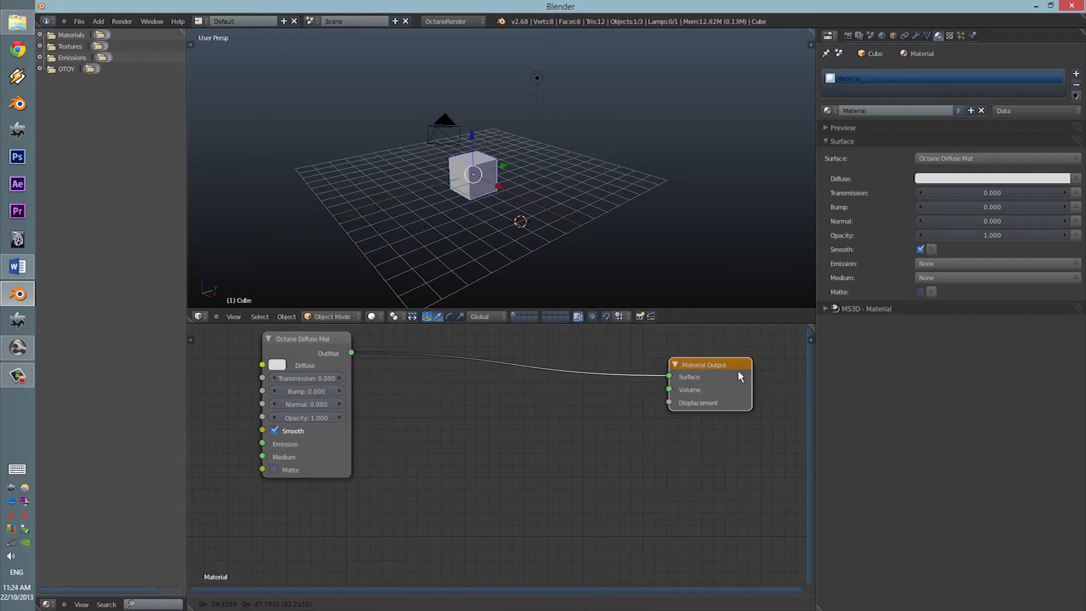
pyautogui.moveTo(308, 353); pyautogui.dragTo(326, 360)
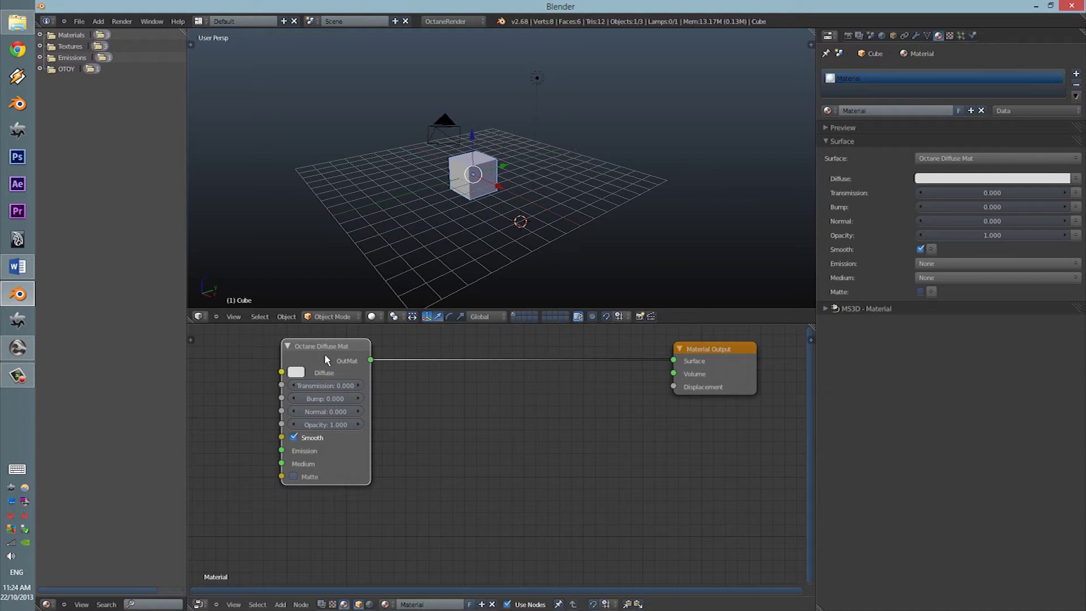
pyautogui.moveTo(729, 366); pyautogui.dragTo(725, 378)
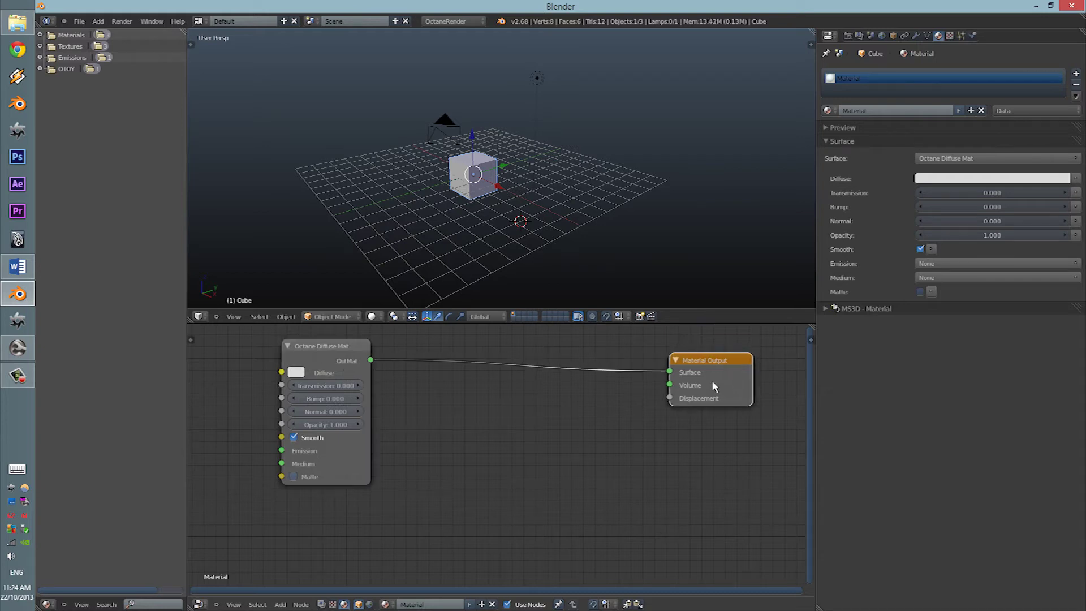
pyautogui.scroll(2, 554, 225)
pyautogui.scroll(-4, 539, 235)
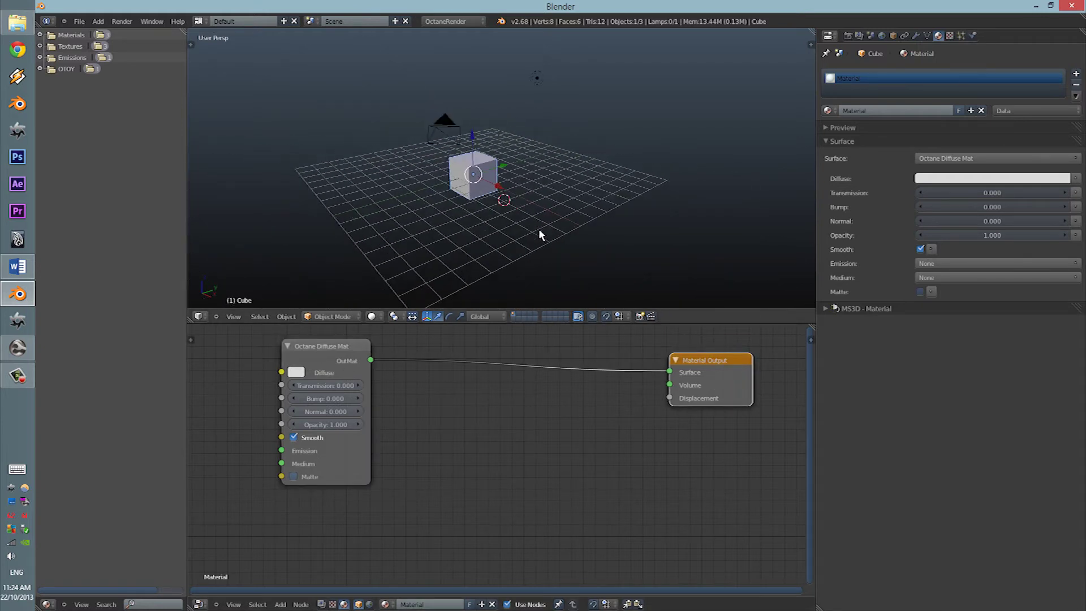
pyautogui.moveTo(503, 215)
pyautogui.mouseDown(button='middle')
pyautogui.moveTo(459, 215)
pyautogui.moveTo(532, 192)
pyautogui.moveTo(502, 200)
pyautogui.moveTo(439, 282)
pyautogui.mouseUp(button='middle')
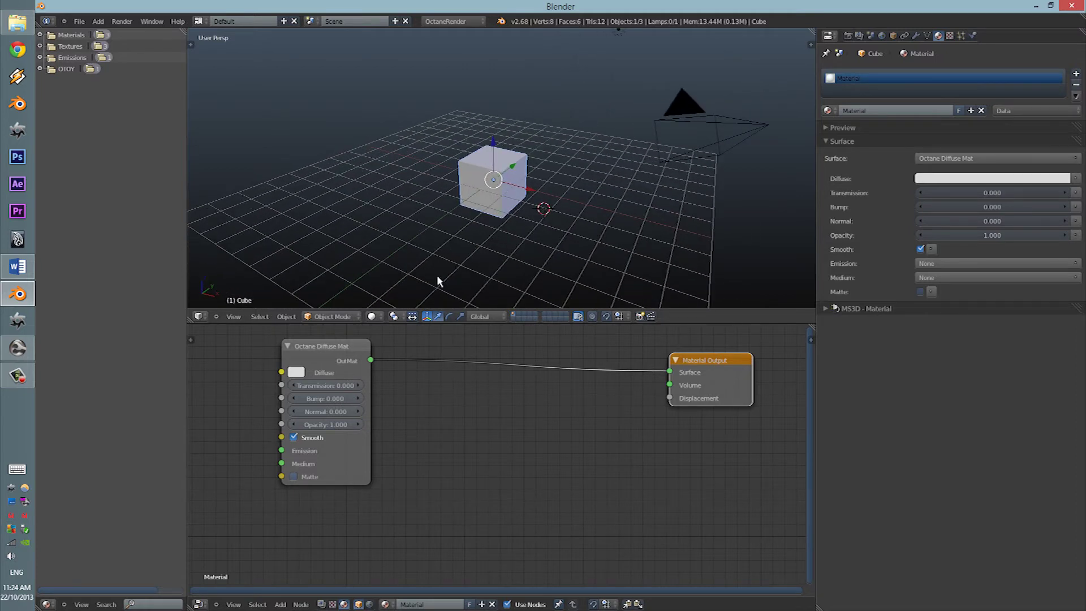
# Switch the viewport to Rendered shading and set the Octane kernel GI mode to Ambient
pyautogui.click(378, 318)
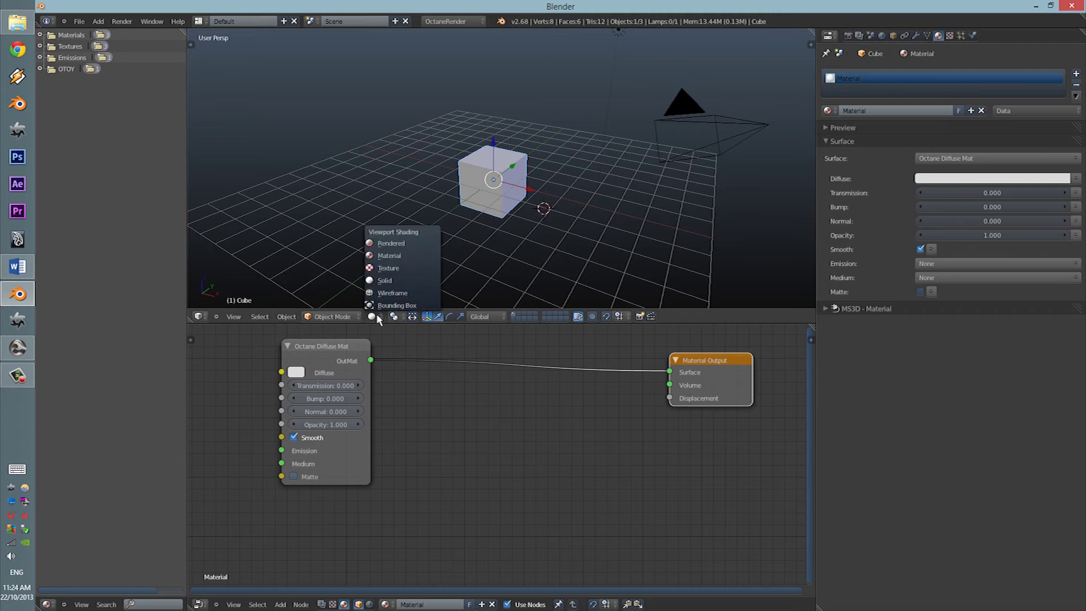
pyautogui.click(388, 244)
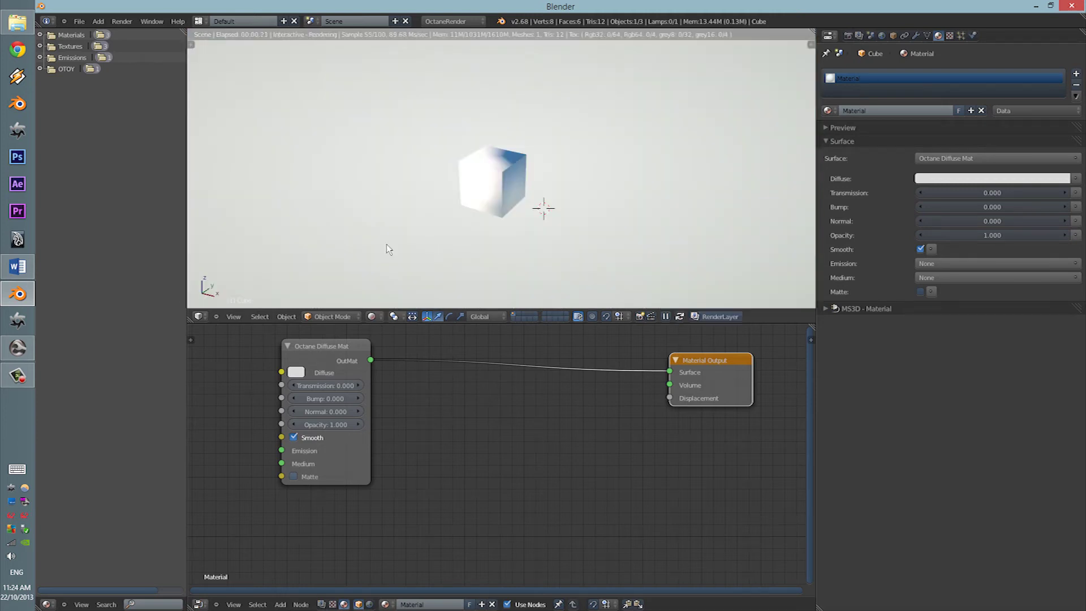
pyautogui.click(849, 36)
pyautogui.click(928, 405)
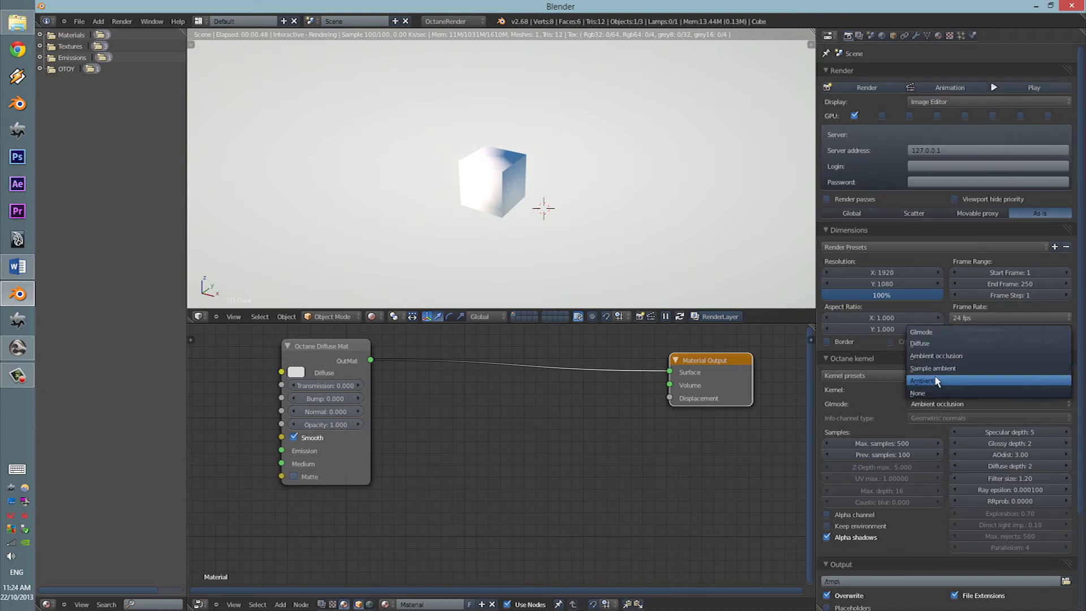
pyautogui.click(935, 371)
pyautogui.click(926, 405)
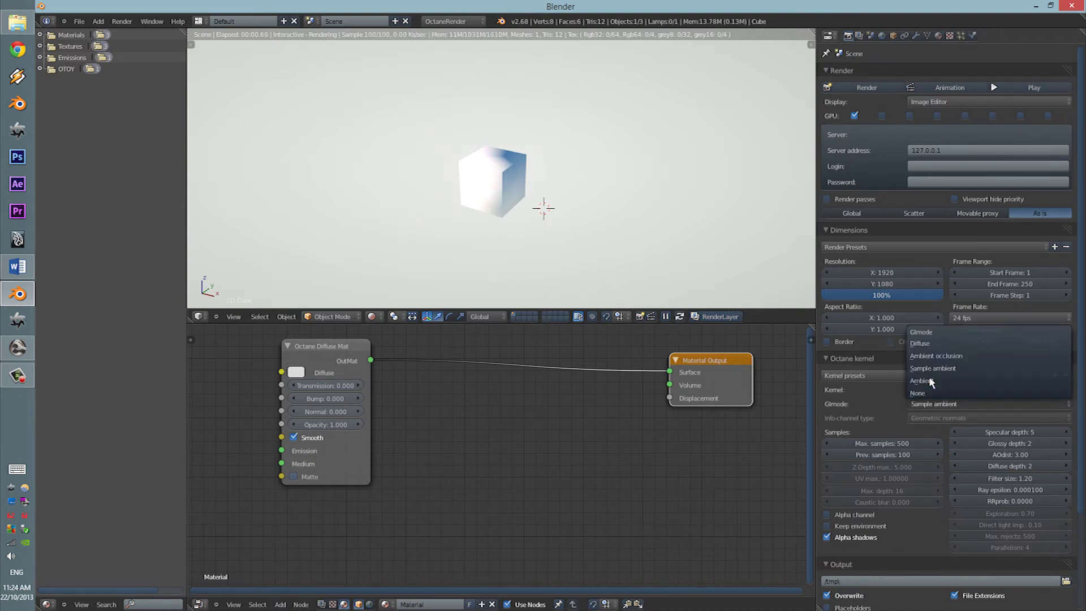
pyautogui.click(928, 376)
pyautogui.scroll(2, 519, 204)
pyautogui.moveTo(518, 204); pyautogui.dragTo(419, 314, button='middle')
pyautogui.scroll(-3, 542, 195)
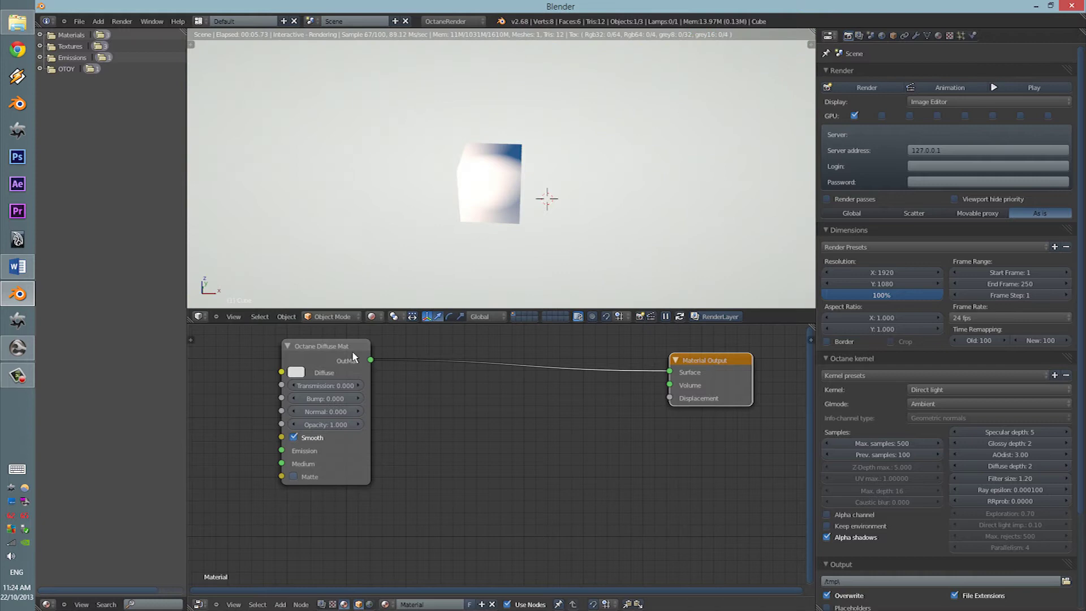
# Make the Octane Diffuse Mat green (R 0.128, G 0.700, B 0.000) and uncheck Smooth
pyautogui.moveTo(352, 353); pyautogui.dragTo(392, 392)
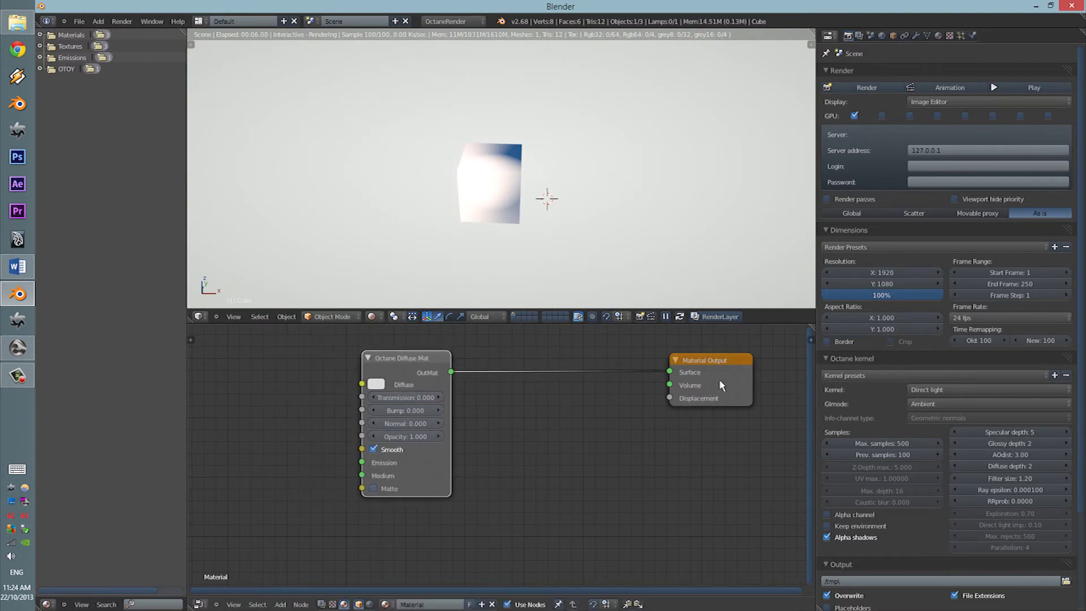
pyautogui.click(374, 387)
pyautogui.moveTo(403, 254); pyautogui.dragTo(371, 244)
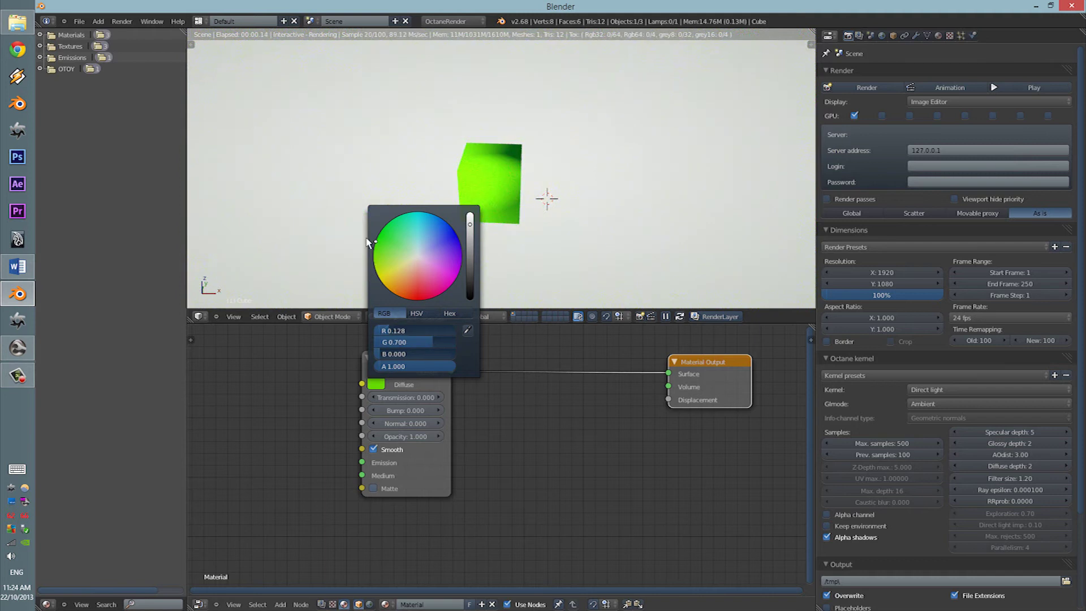
pyautogui.click(391, 451)
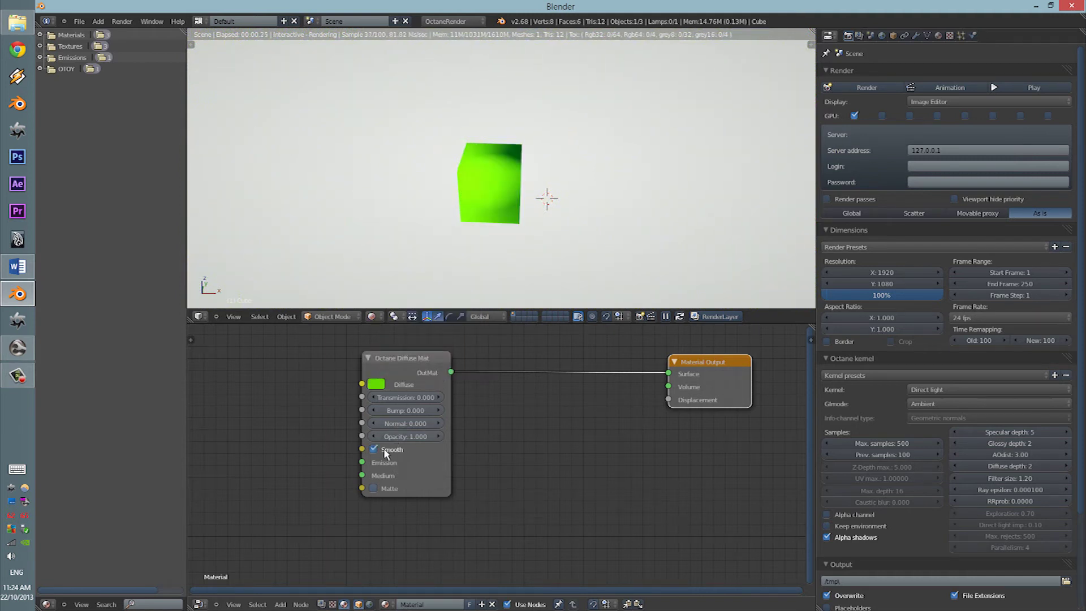
pyautogui.moveTo(475, 218); pyautogui.dragTo(478, 196, button='middle')
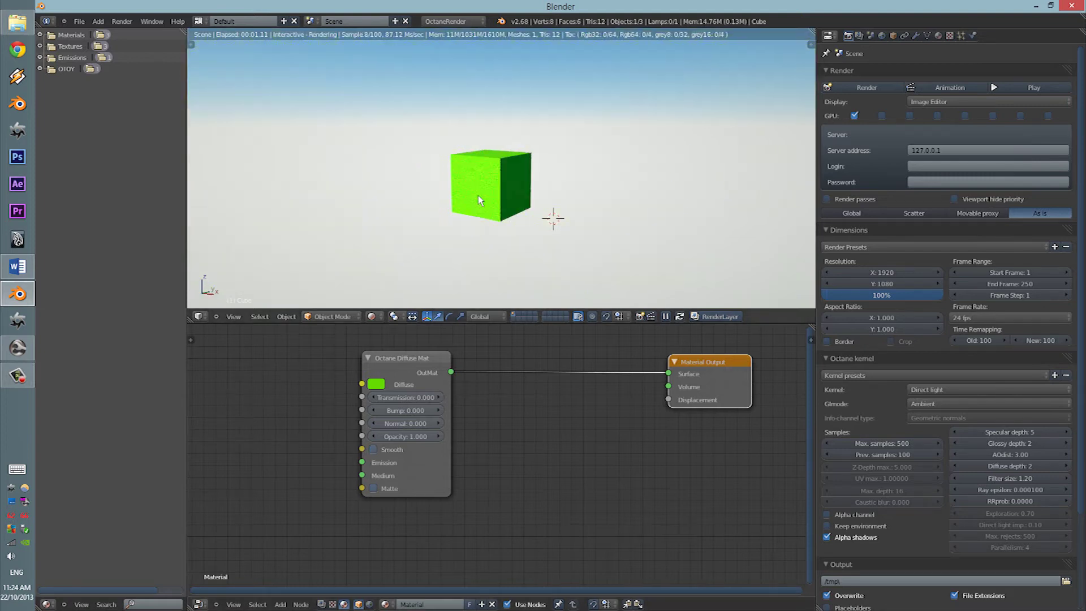
pyautogui.moveTo(447, 379); pyautogui.dragTo(418, 370)
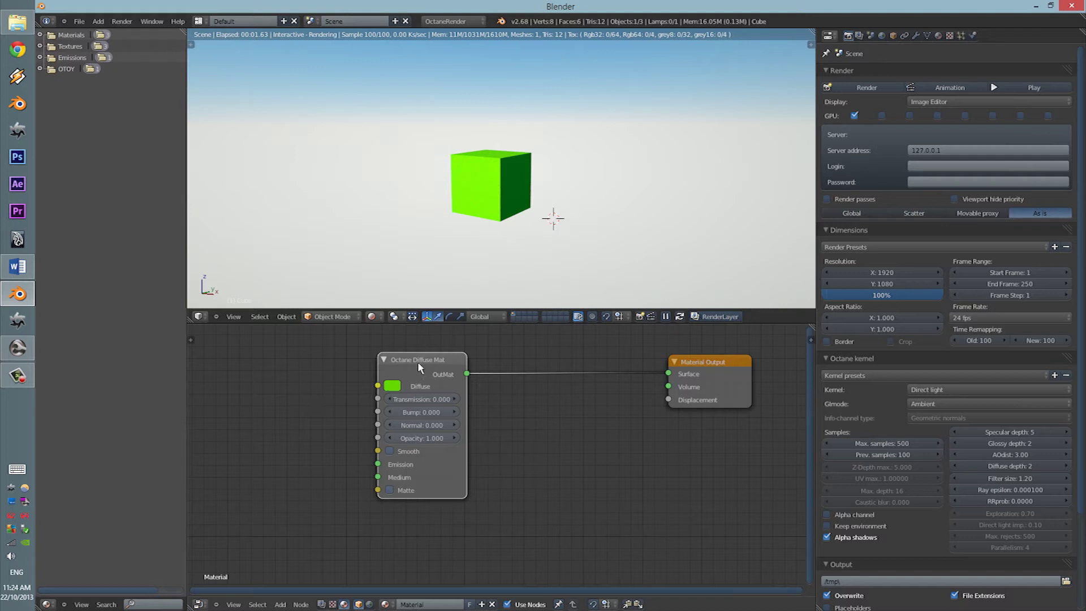
# Add an Octane RGBSpectrum texture, feed it into Diffuse, and set its colour to green
pyautogui.hotkey('shift', 'a')
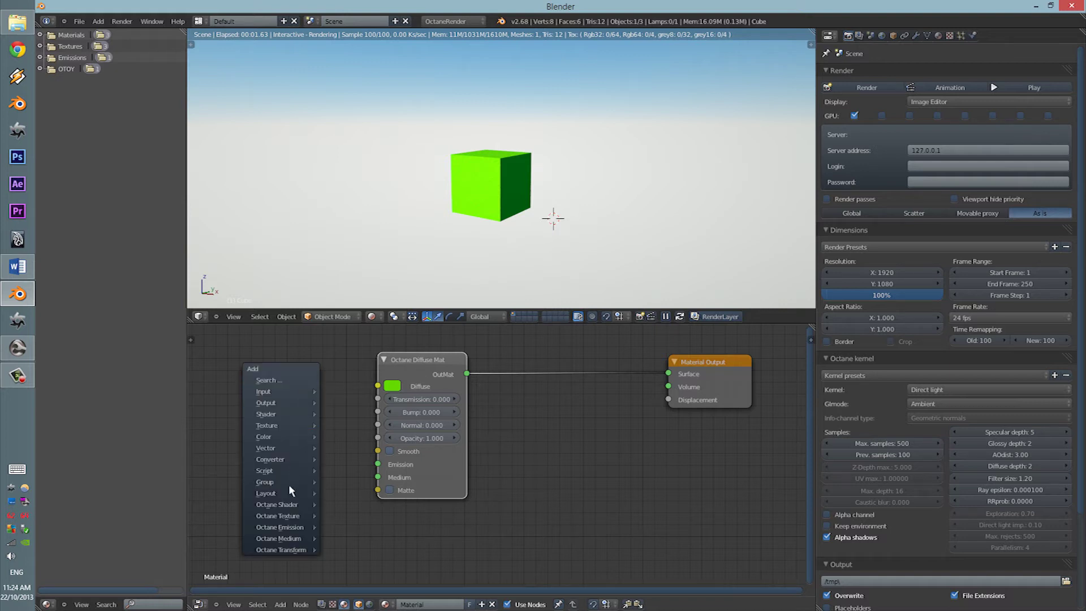
pyautogui.moveTo(280, 517)
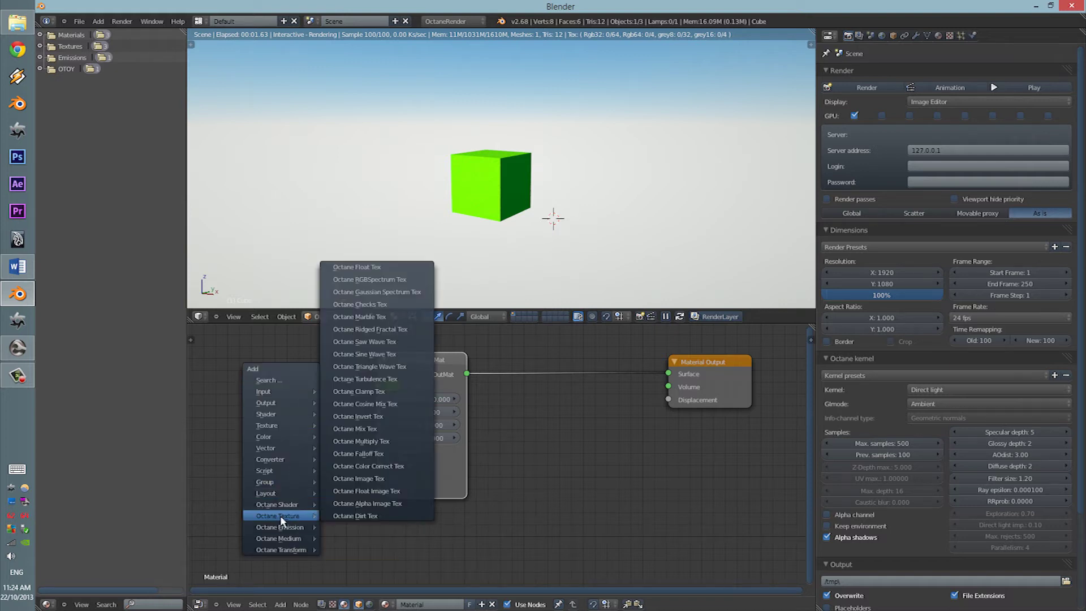
pyautogui.click(395, 280)
pyautogui.click(286, 368)
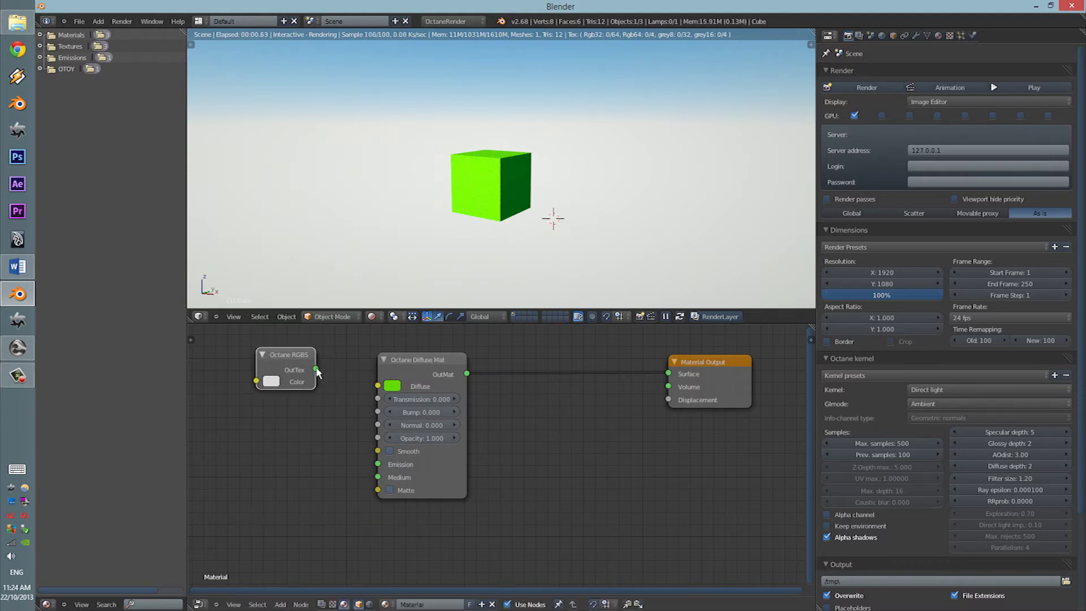
pyautogui.moveTo(316, 369); pyautogui.dragTo(378, 386)
pyautogui.click(272, 381)
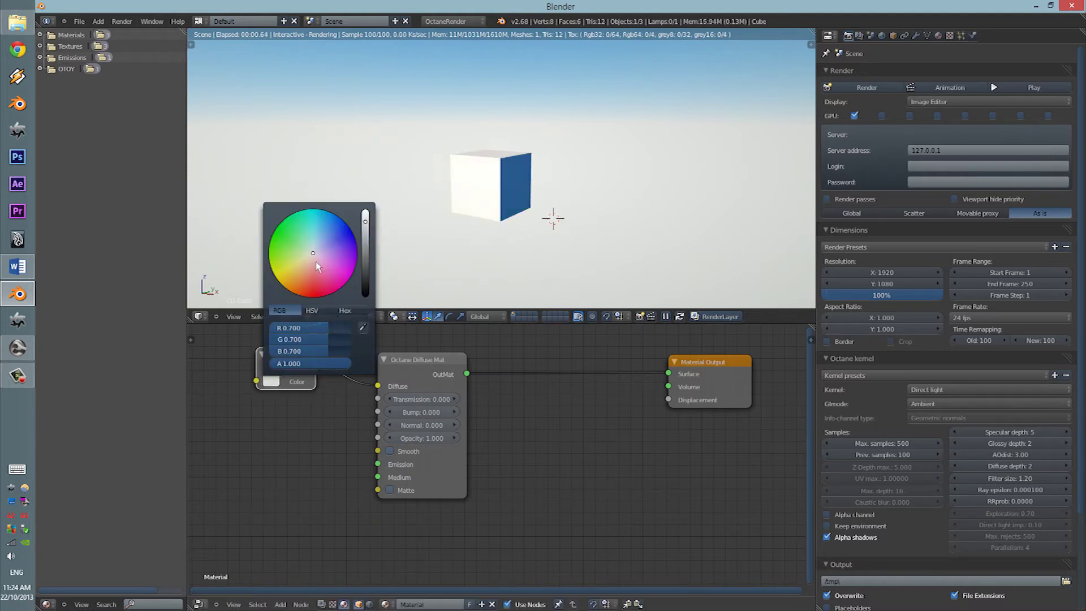
pyautogui.click(270, 231)
# Add an Octane Float texture and plug its value into the Transmission input
pyautogui.hotkey('shift', 'a')
pyautogui.moveTo(274, 408)
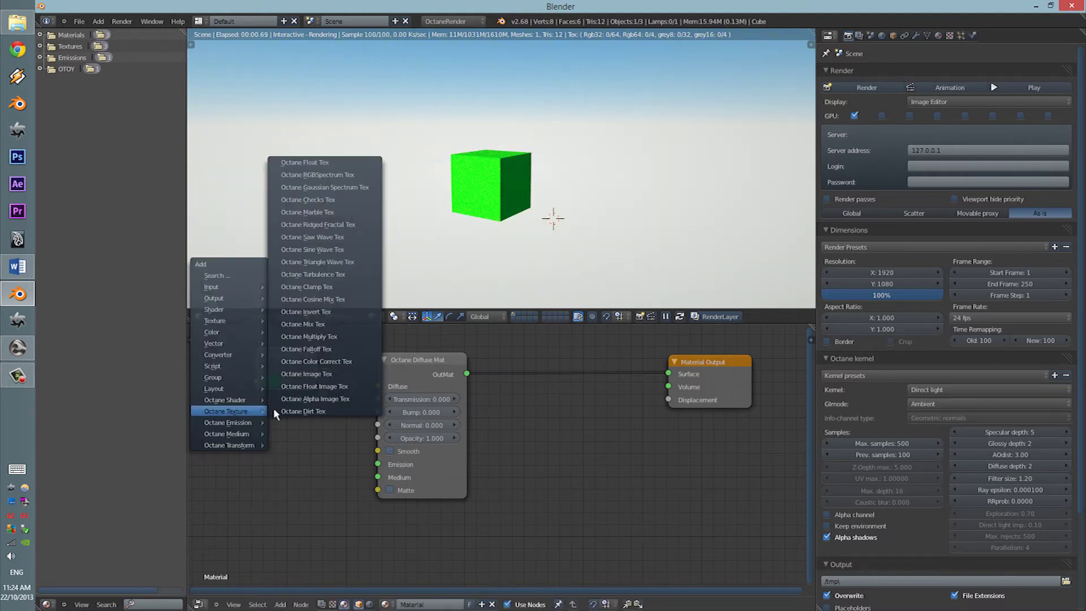
pyautogui.click(309, 163)
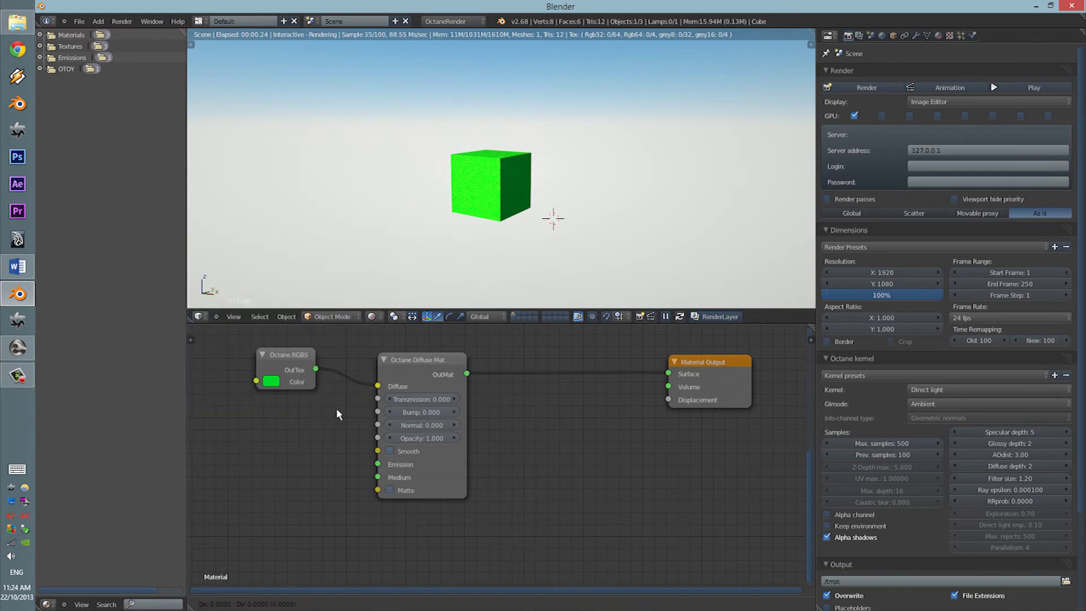
pyautogui.click(214, 412)
pyautogui.moveTo(271, 428); pyautogui.dragTo(378, 399)
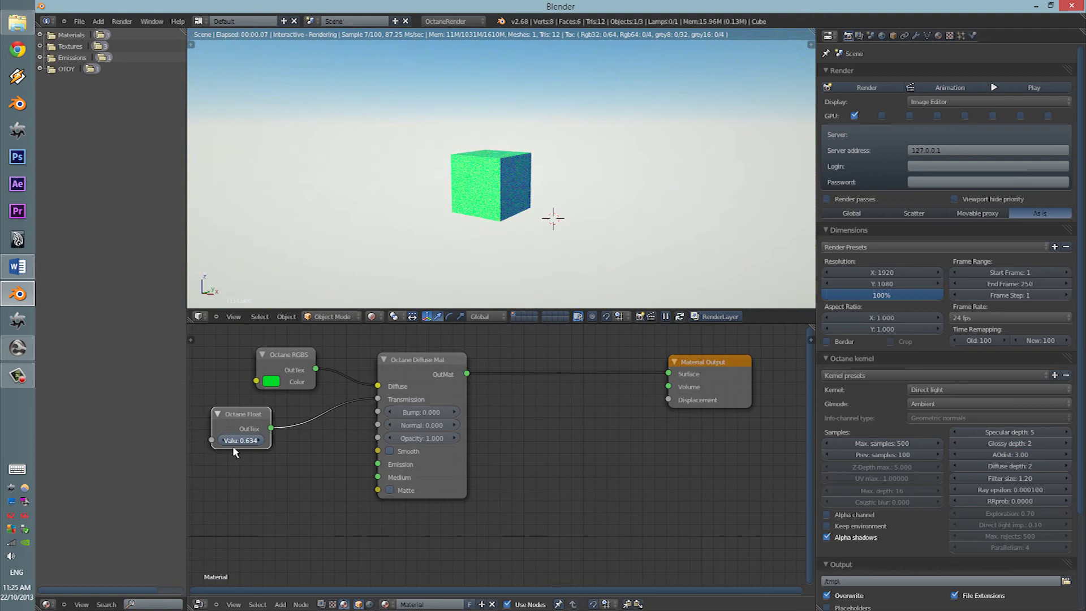
pyautogui.moveTo(234, 446); pyautogui.dragTo(260, 451)
# Delete the Float and RGBSpectrum texture nodes and reposition and resize the Diffuse Mat node
pyautogui.press('x')
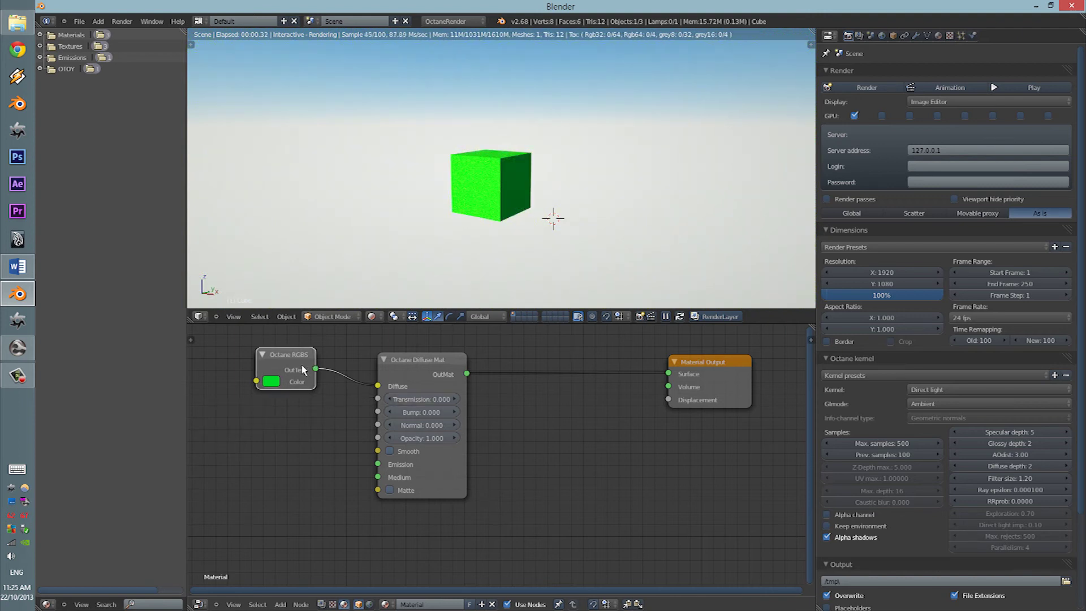
pyautogui.click(288, 357)
pyautogui.press('x')
pyautogui.moveTo(414, 367); pyautogui.dragTo(352, 363)
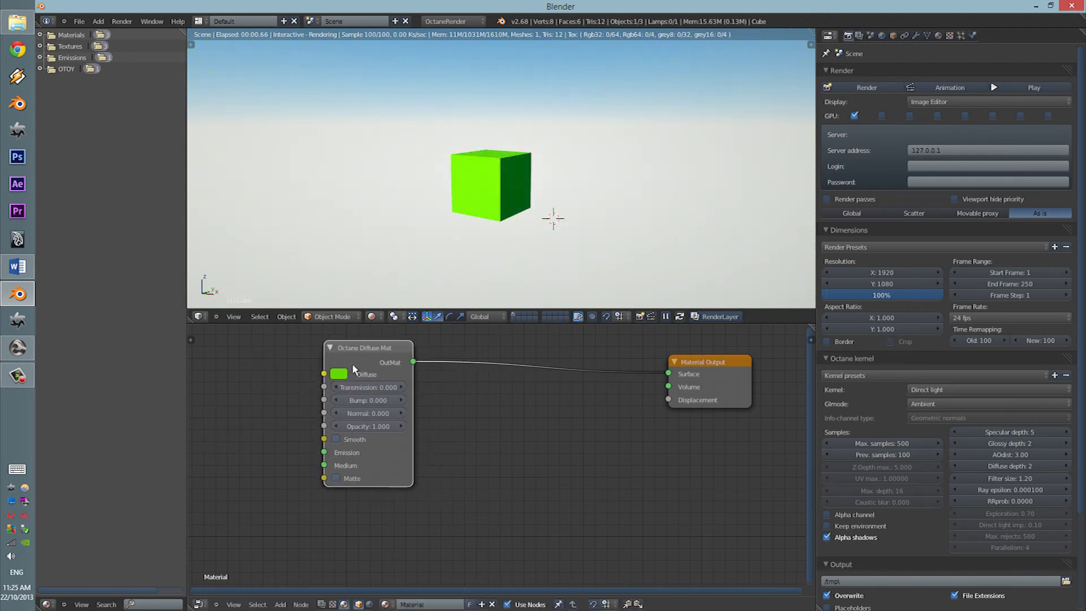
pyautogui.scroll(-1, 451, 434)
pyautogui.moveTo(451, 435); pyautogui.dragTo(410, 395, button='middle')
pyautogui.moveTo(387, 364); pyautogui.dragTo(405, 365)
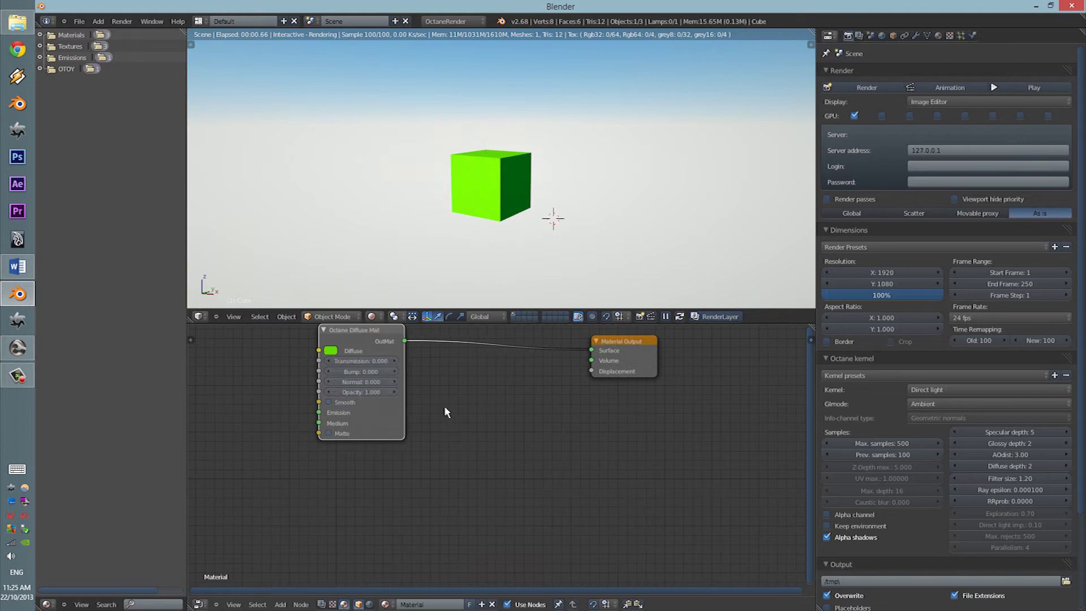
# Bring up the Material properties showing the Octane Diffuse Mat surface settings
pyautogui.hotkey('shift', 'a')
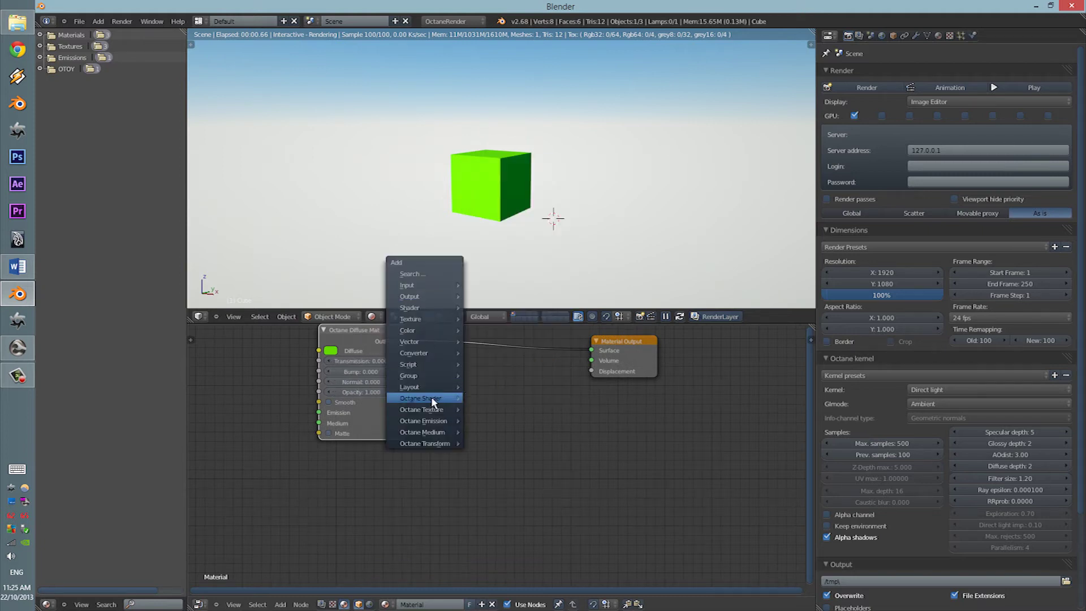
pyautogui.click(938, 35)
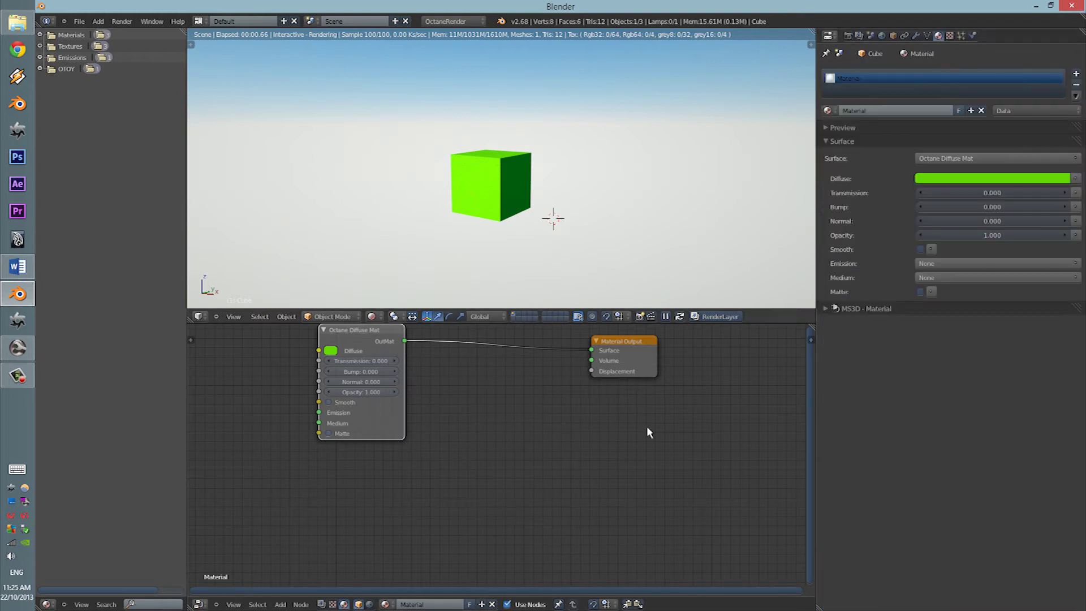
pyautogui.moveTo(489, 426); pyautogui.dragTo(475, 456, button='middle')
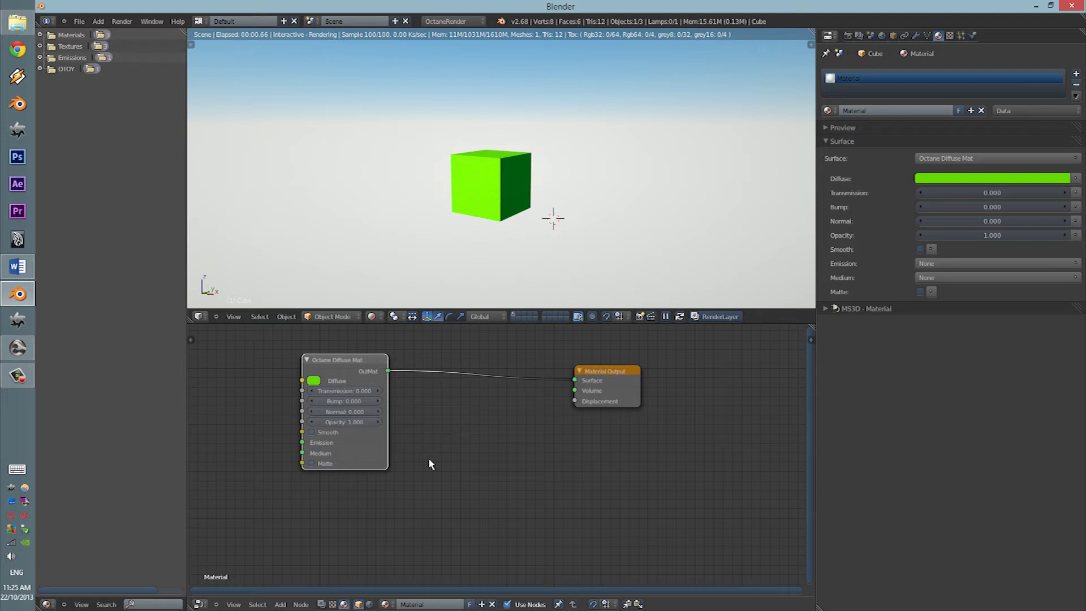
pyautogui.moveTo(428, 454); pyautogui.dragTo(419, 401, button='middle')
pyautogui.scroll(-2, 419, 400)
pyautogui.moveTo(391, 470); pyautogui.dragTo(397, 453, button='middle')
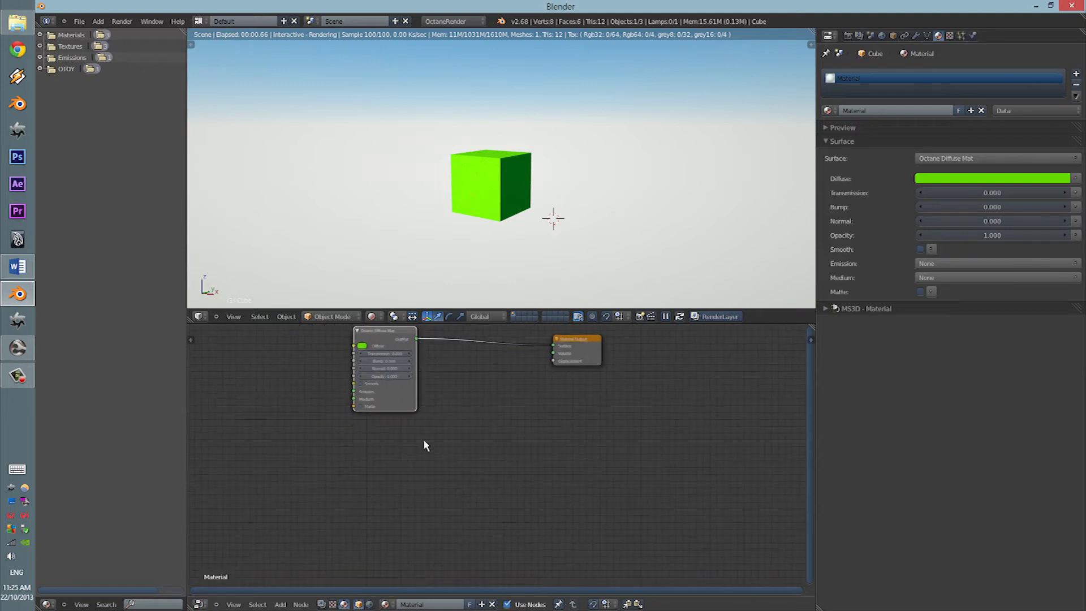
# Add an Octane Glossy Material, connect it to the output Surface, and uncheck Smooth
pyautogui.hotkey('shift', 'a')
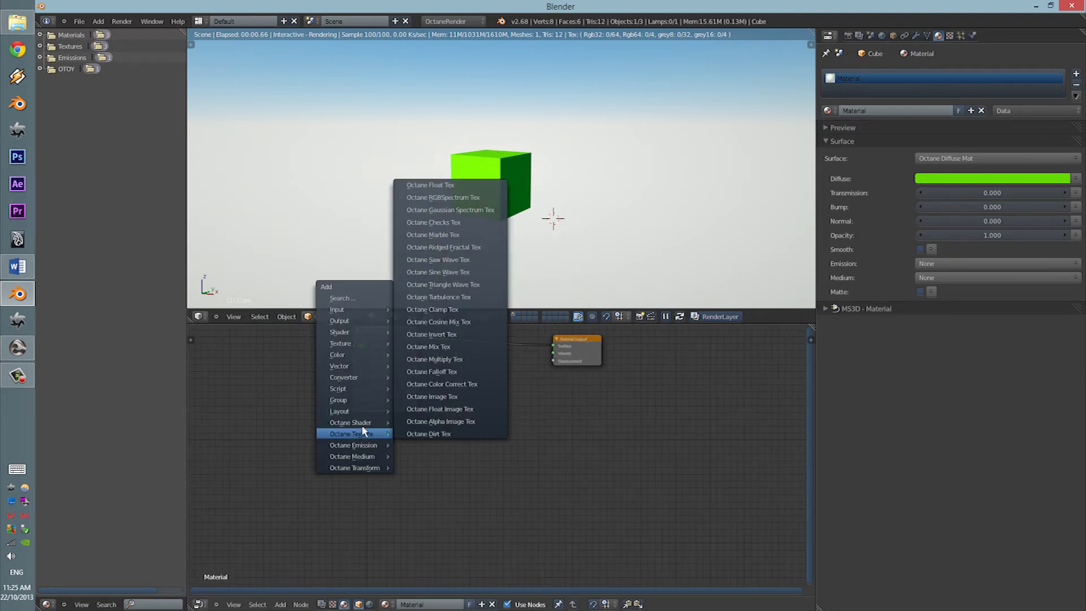
pyautogui.moveTo(358, 428)
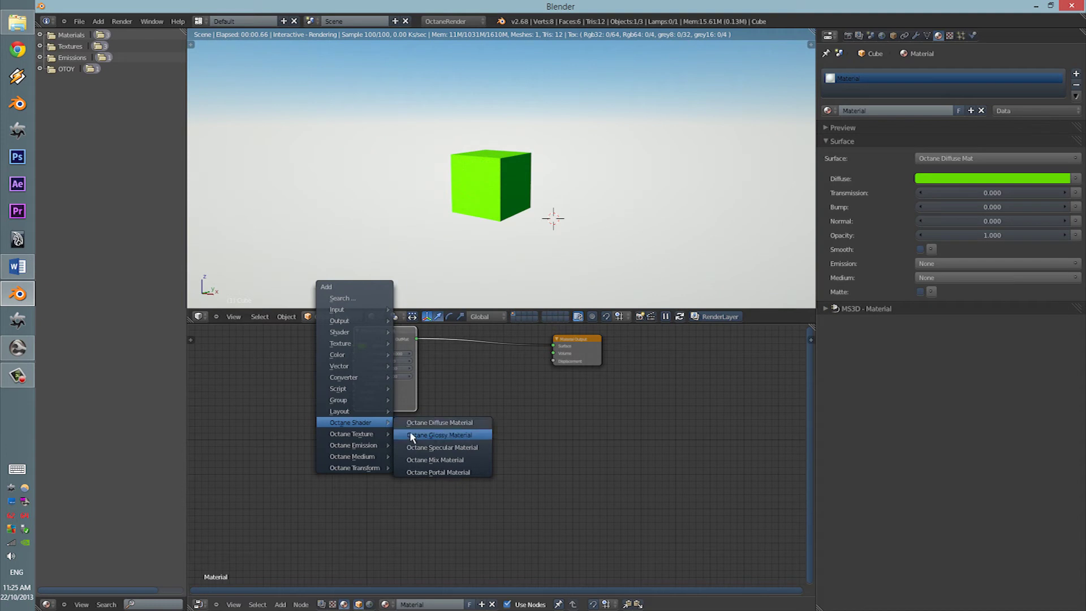
pyautogui.click(447, 435)
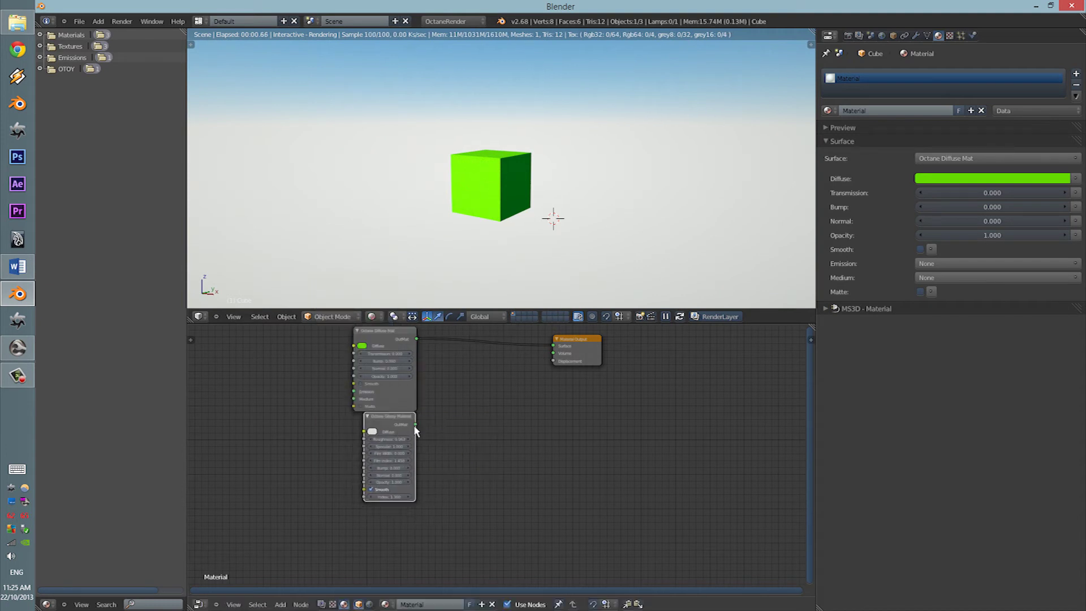
pyautogui.moveTo(559, 349); pyautogui.dragTo(554, 346)
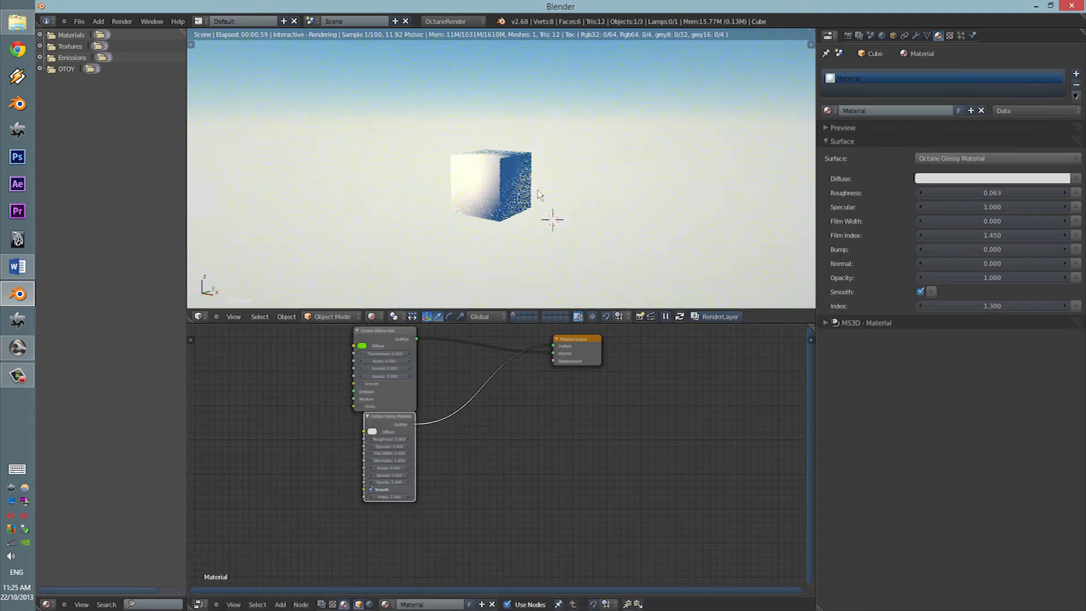
pyautogui.click(379, 492)
pyautogui.scroll(5, 502, 200)
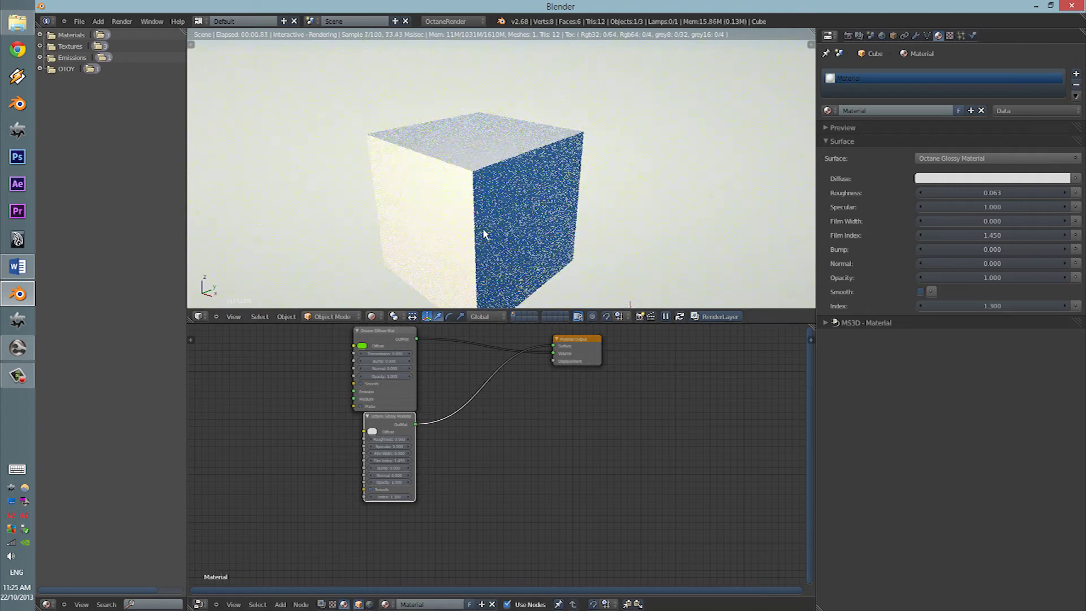
pyautogui.moveTo(454, 231); pyautogui.dragTo(401, 456, button='middle')
# Set the glossy material's Index to 3.590, Roughness to 0.220 and Specular to 0.400
pyautogui.scroll(3, 402, 462)
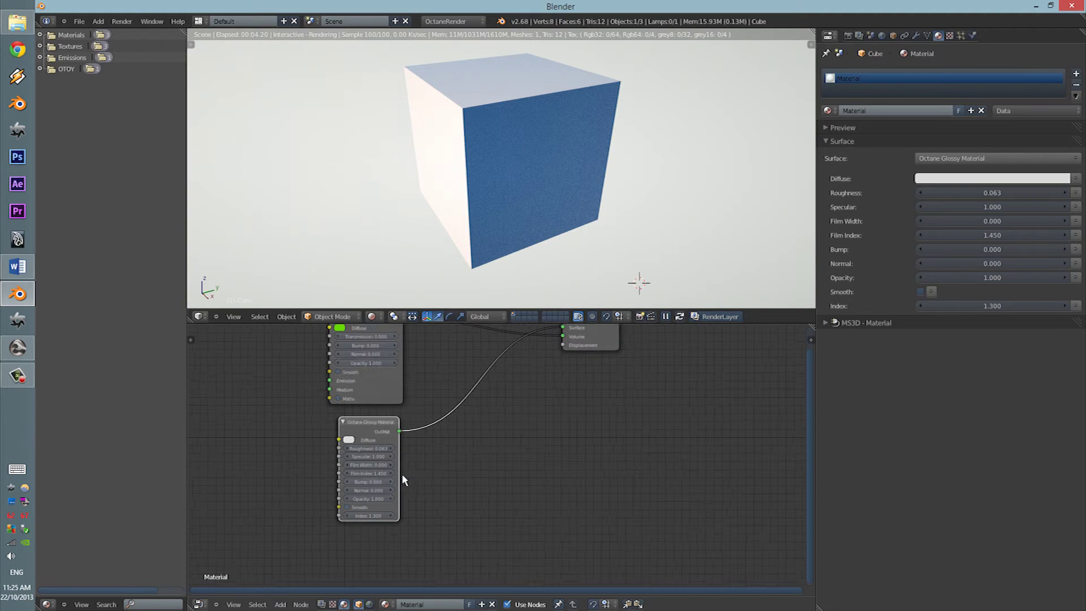
pyautogui.scroll(2, 449, 474)
pyautogui.moveTo(419, 498); pyautogui.dragTo(505, 501)
pyautogui.moveTo(421, 372); pyautogui.dragTo(294, 371)
pyautogui.moveTo(396, 382); pyautogui.dragTo(531, 388)
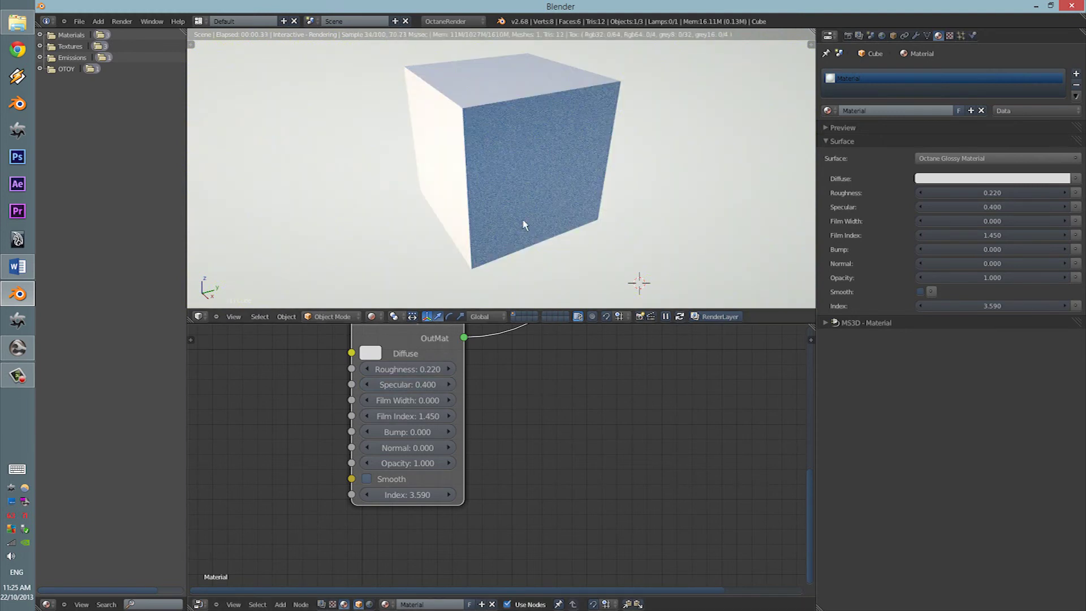
pyautogui.scroll(-2, 521, 226)
pyautogui.moveTo(667, 160); pyautogui.dragTo(723, 148, button='middle')
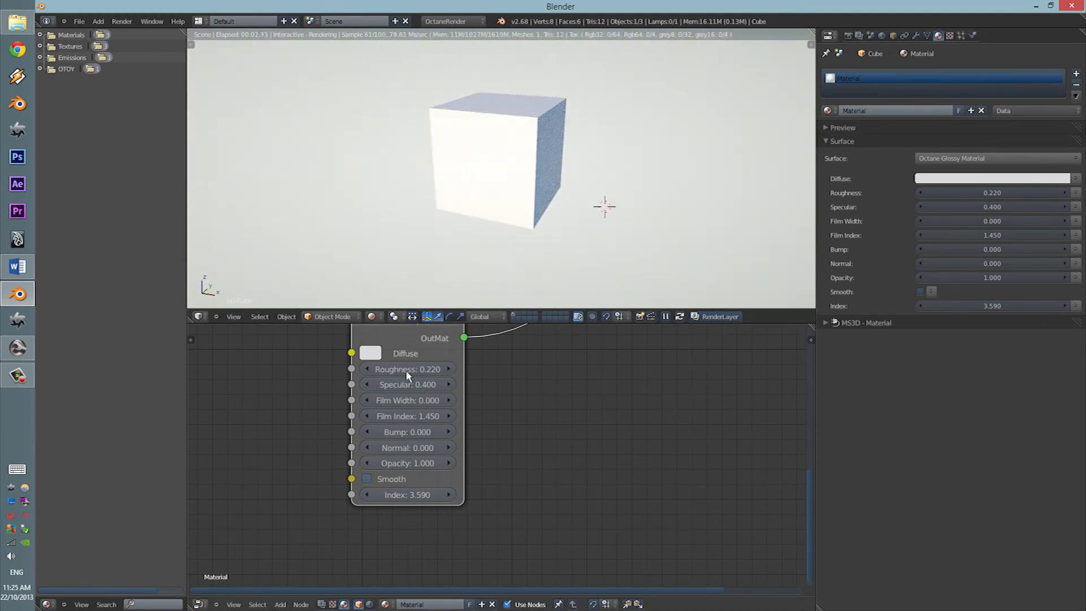
pyautogui.moveTo(588, 144); pyautogui.dragTo(531, 157, button='middle')
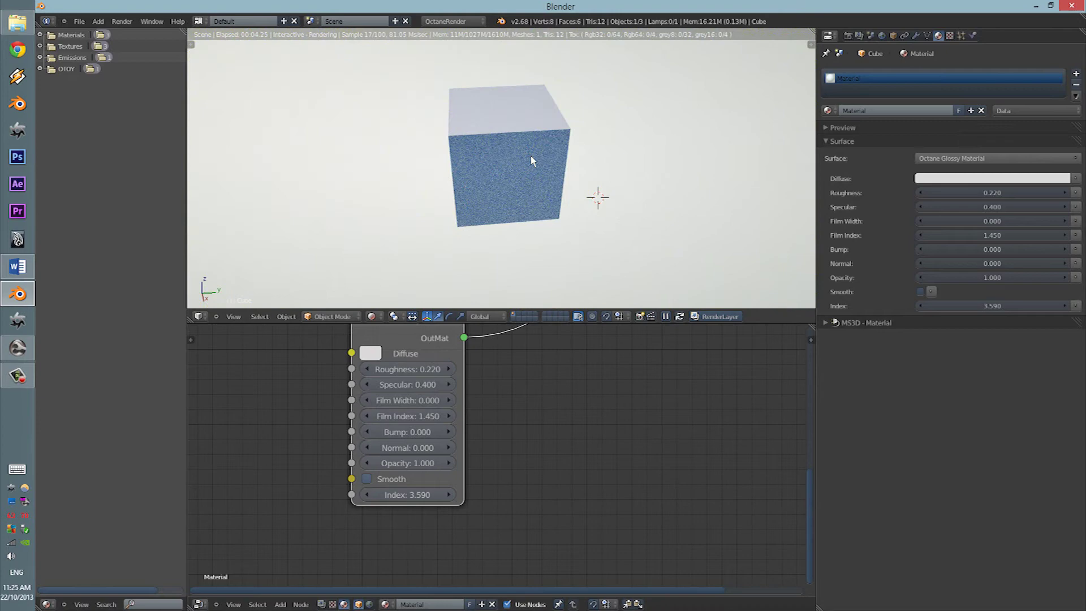
# Duplicate the cube with Shift+D and place the copy beside the original
pyautogui.scroll(-3, 529, 157)
pyautogui.hotkey('shift', 'd')
pyautogui.click(631, 185)
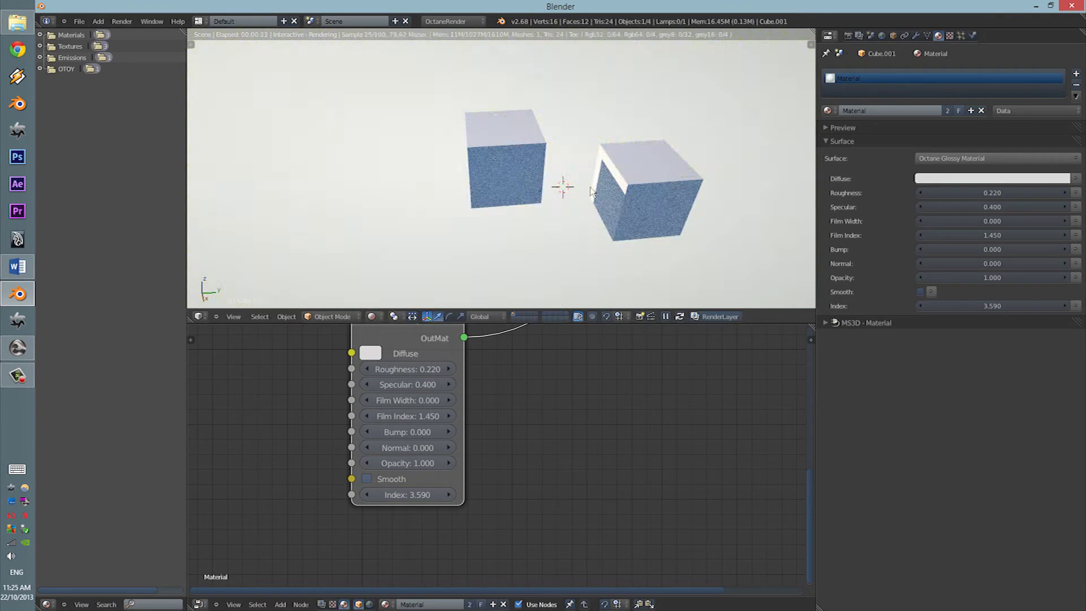
# Set the shared glossy material to Roughness 0.062, Specular 0.908 and Index 1.448
pyautogui.scroll(6, 701, 171)
pyautogui.scroll(-5, 668, 181)
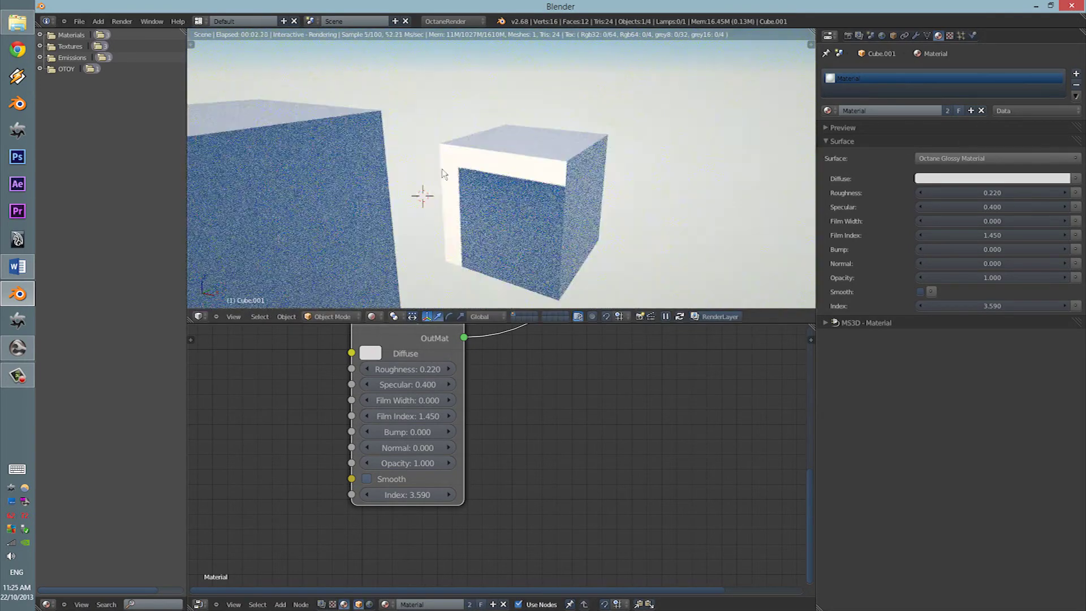
pyautogui.moveTo(400, 374); pyautogui.dragTo(594, 389)
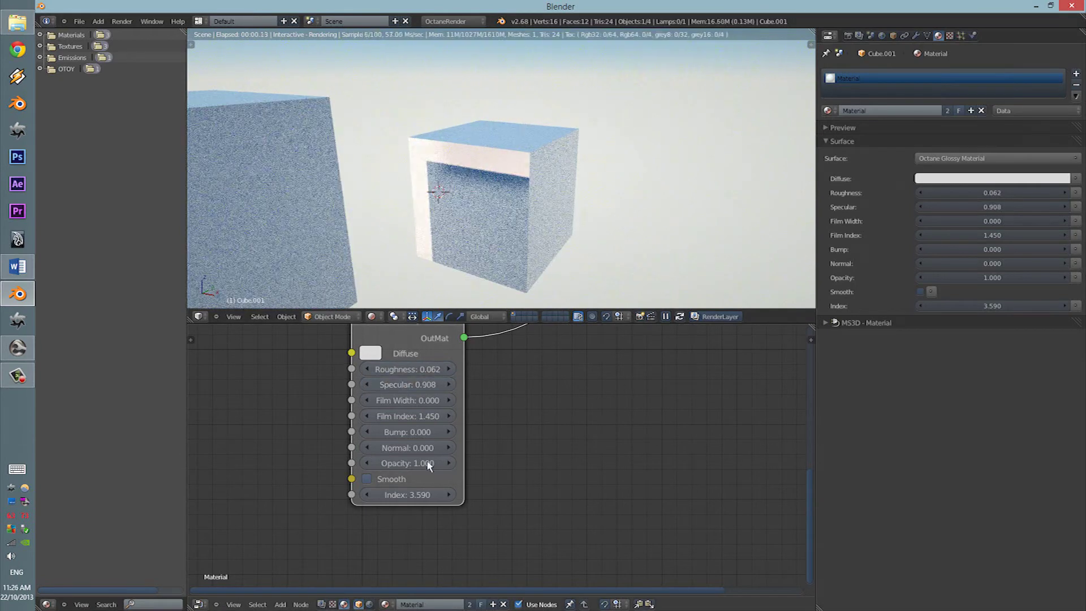
pyautogui.moveTo(407, 494); pyautogui.dragTo(174, 489)
pyautogui.scroll(-5, 367, 170)
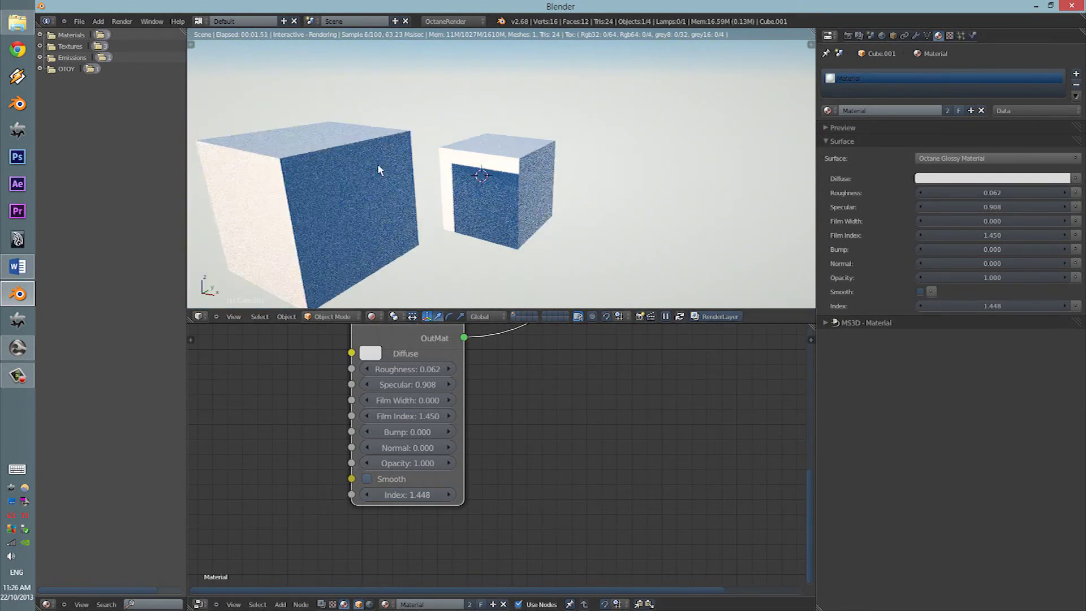
pyautogui.scroll(-2, 498, 413)
pyautogui.scroll(-1, 498, 413)
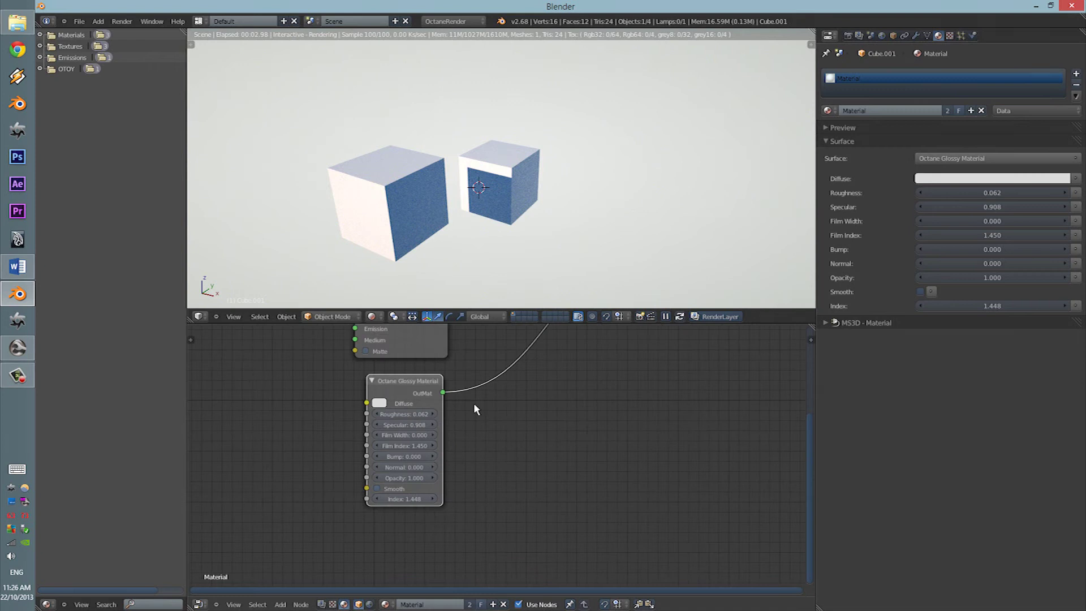
# Tint the glossy material green and set Film Width 0.316 and Film Index 2.556
pyautogui.click(377, 402)
pyautogui.moveTo(409, 295); pyautogui.dragTo(350, 270)
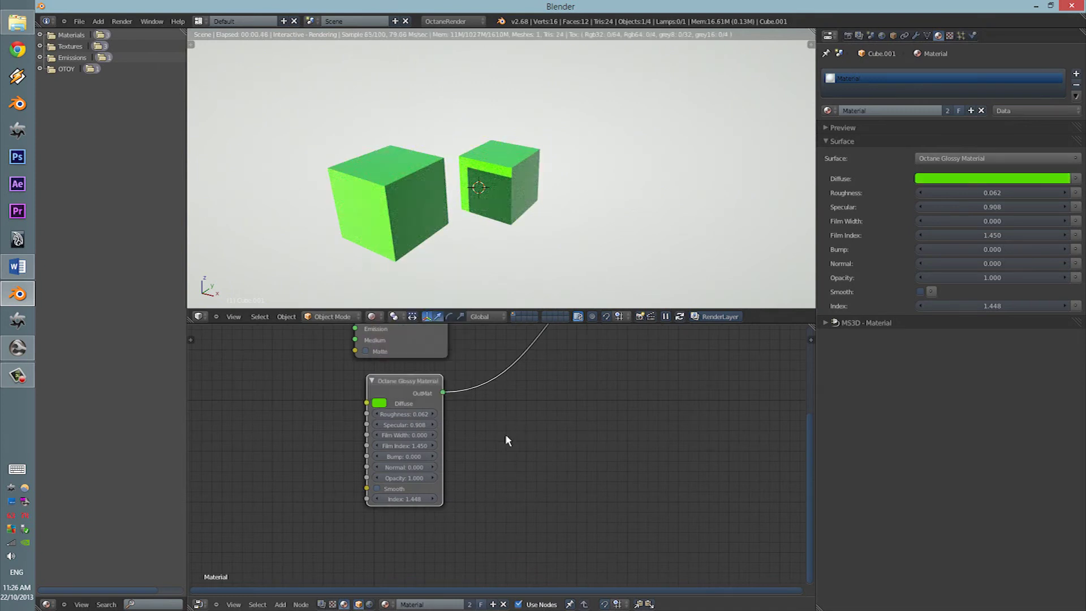
pyautogui.moveTo(434, 442); pyautogui.dragTo(462, 427, button='middle')
pyautogui.scroll(3, 462, 431)
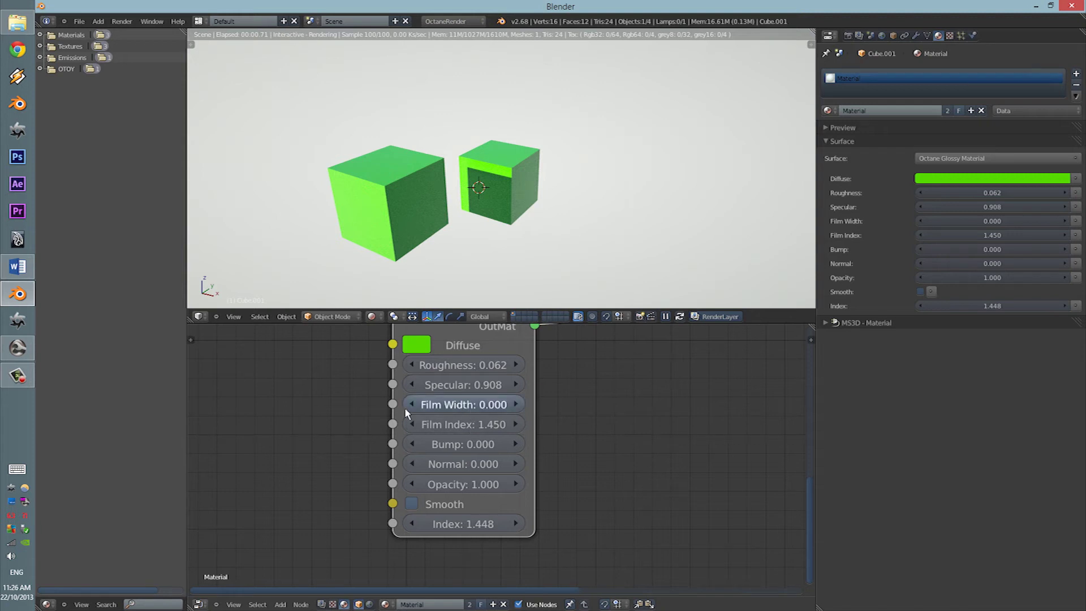
pyautogui.moveTo(405, 409); pyautogui.dragTo(544, 416)
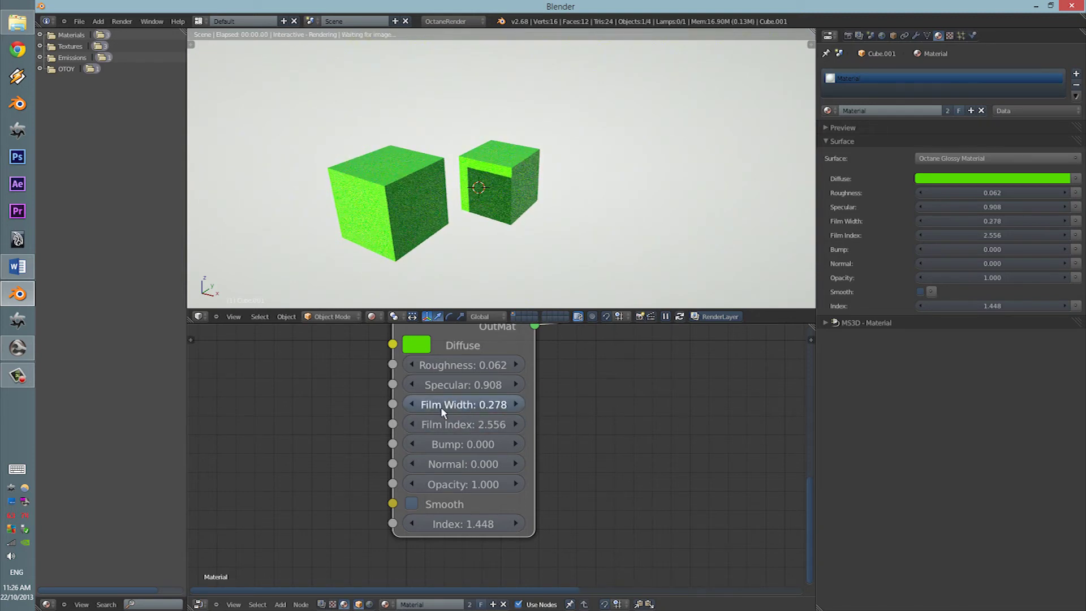
pyautogui.moveTo(442, 412); pyautogui.dragTo(463, 409)
pyautogui.scroll(-5, 538, 422)
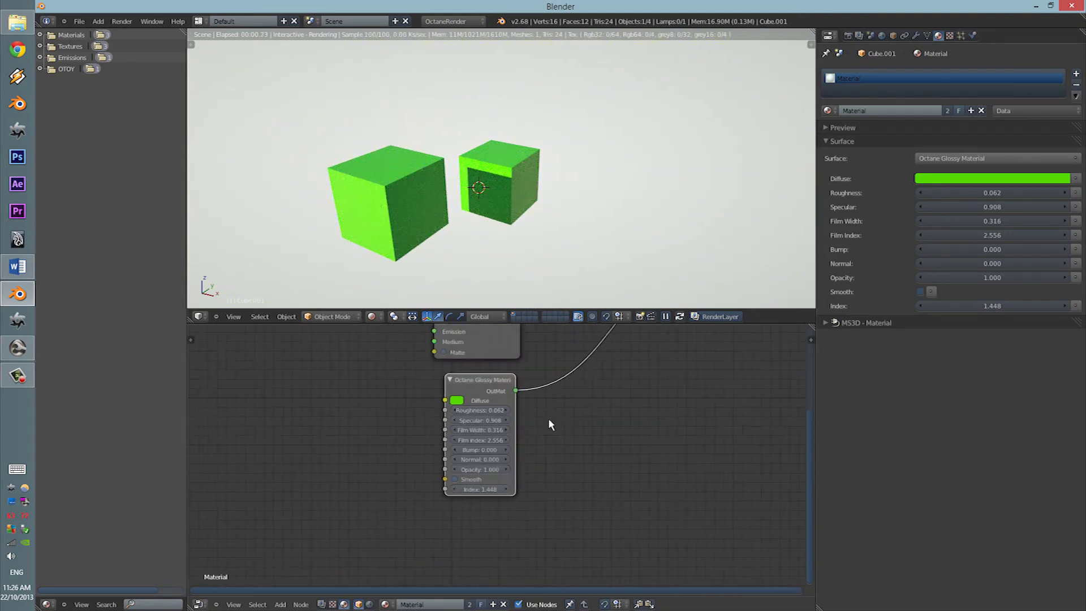
pyautogui.moveTo(546, 421); pyautogui.dragTo(483, 513, button='middle')
pyautogui.scroll(-1, 482, 512)
# Change the Glossy Material node's colour to cyan
pyautogui.moveTo(415, 461); pyautogui.dragTo(399, 459)
pyautogui.click(402, 476)
pyautogui.moveTo(411, 381); pyautogui.dragTo(428, 361)
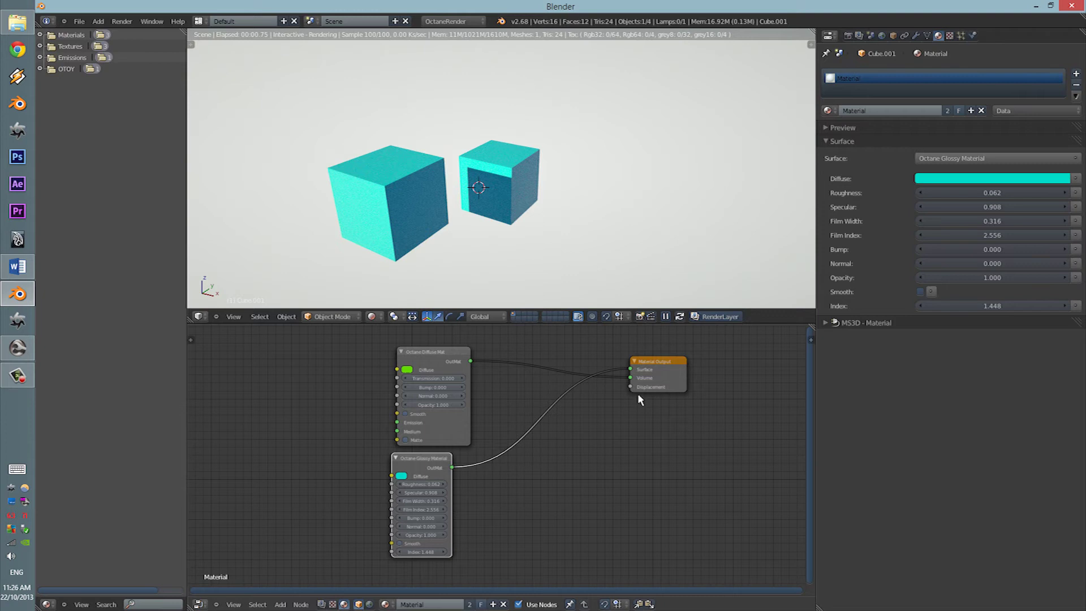
# Connect the Diffuse node to the output surface and switch the viewport to Rendered shading
pyautogui.moveTo(627, 383); pyautogui.dragTo(631, 369)
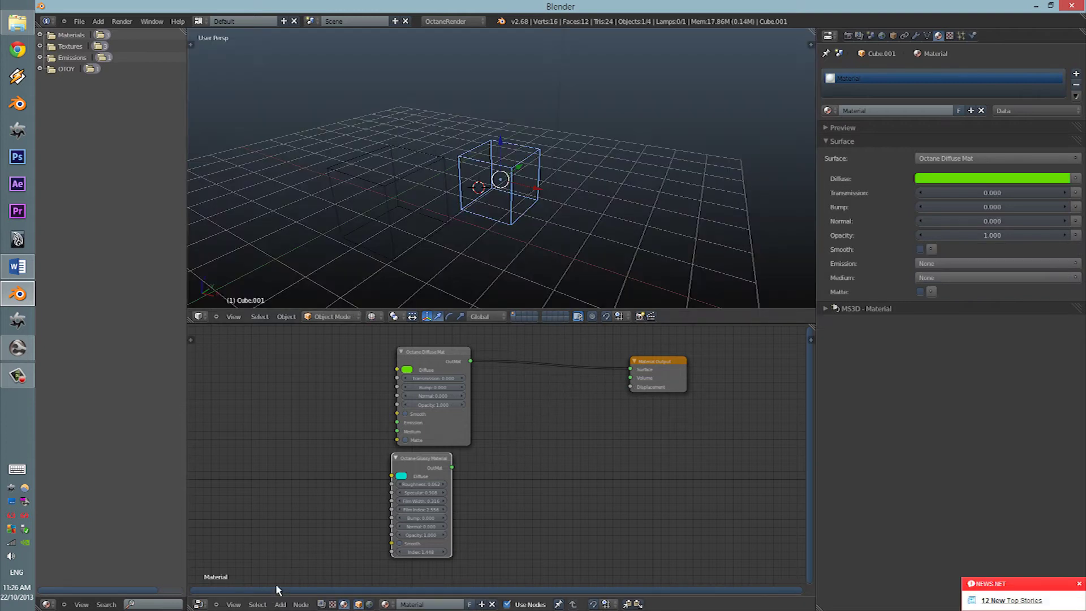
pyautogui.click(373, 317)
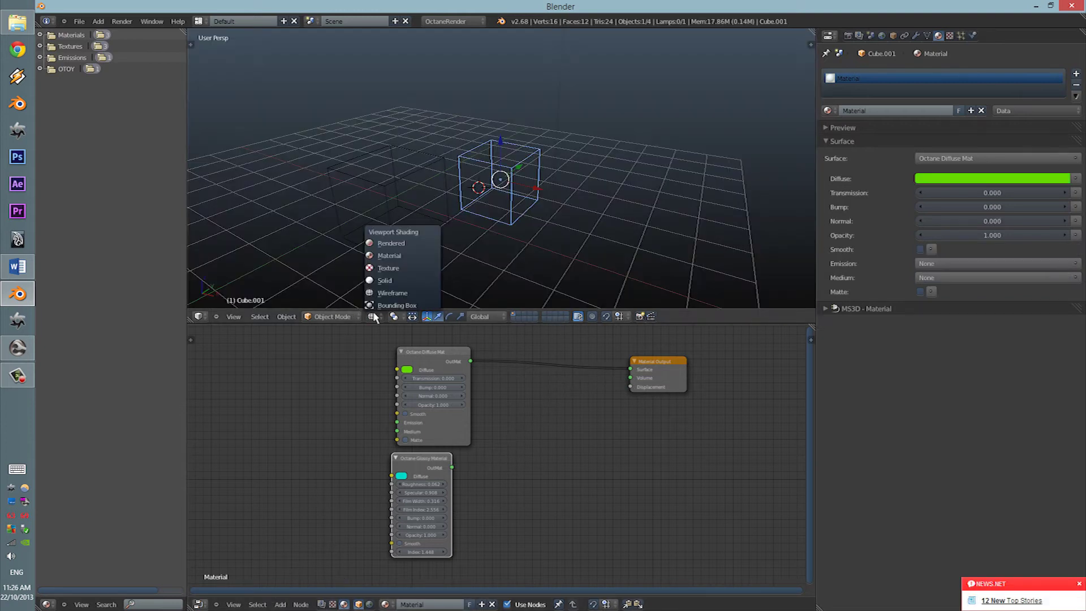
pyautogui.click(389, 244)
# Alternate selection between the two cubes, ending on the green cube to check its diffuse material
pyautogui.rightClick(410, 182)
pyautogui.rightClick(491, 155)
pyautogui.rightClick(431, 164)
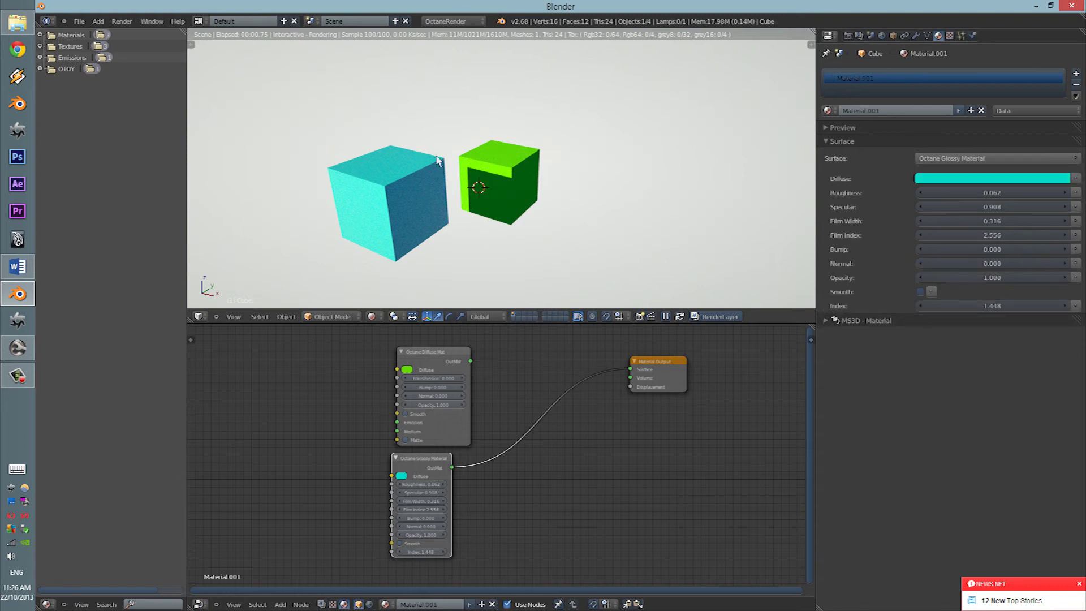
pyautogui.rightClick(482, 159)
pyautogui.rightClick(419, 167)
pyautogui.rightClick(507, 180)
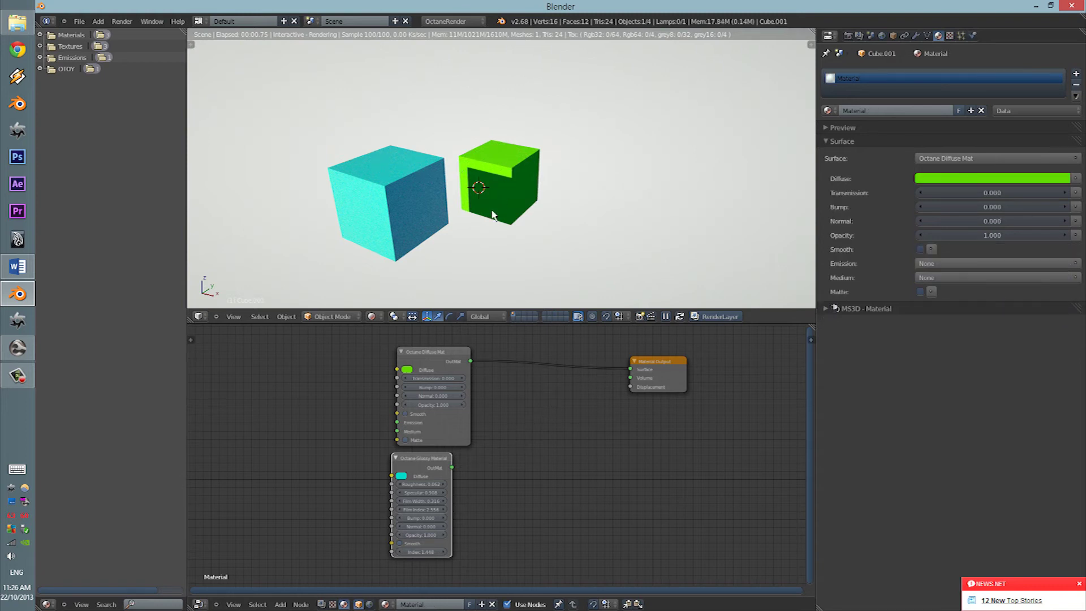
pyautogui.scroll(-3, 492, 215)
pyautogui.scroll(4, 504, 173)
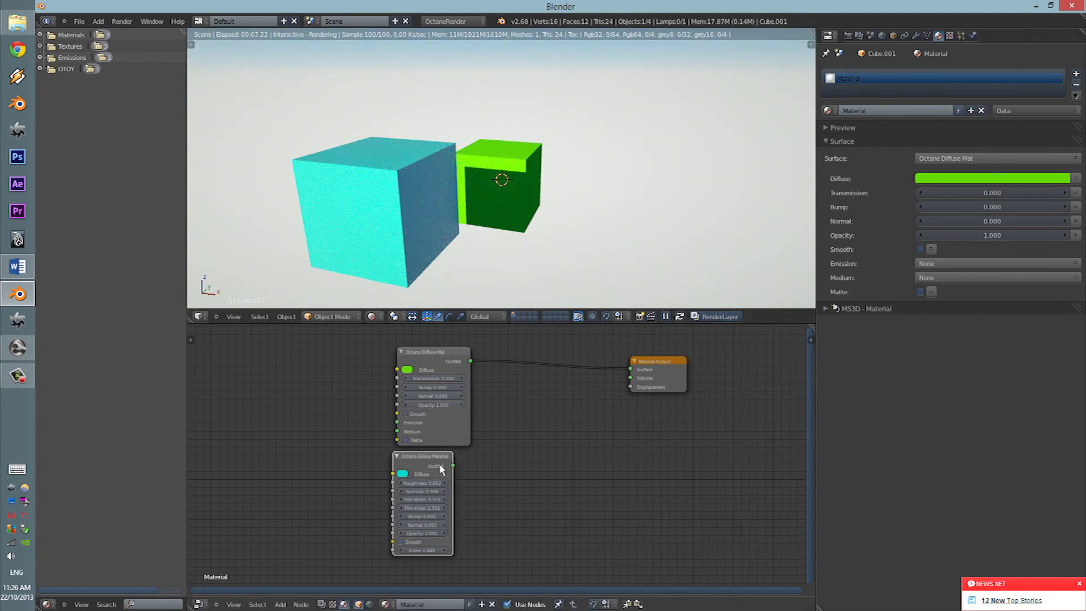
pyautogui.scroll(-2, 451, 399)
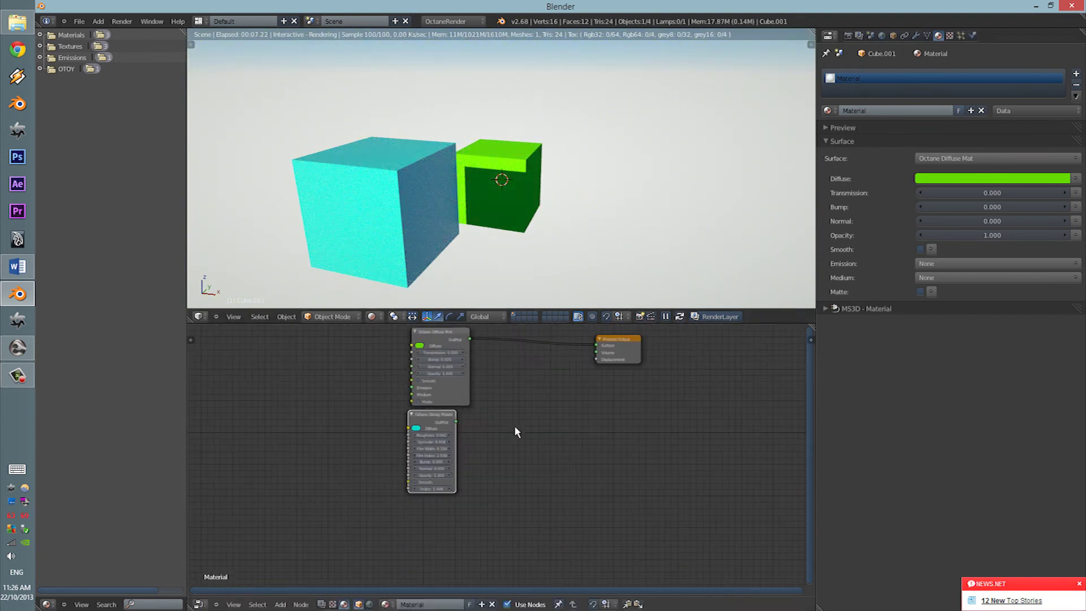
# Add an Octane Specular Material node to the node editor
pyautogui.hotkey('shift', 'a')
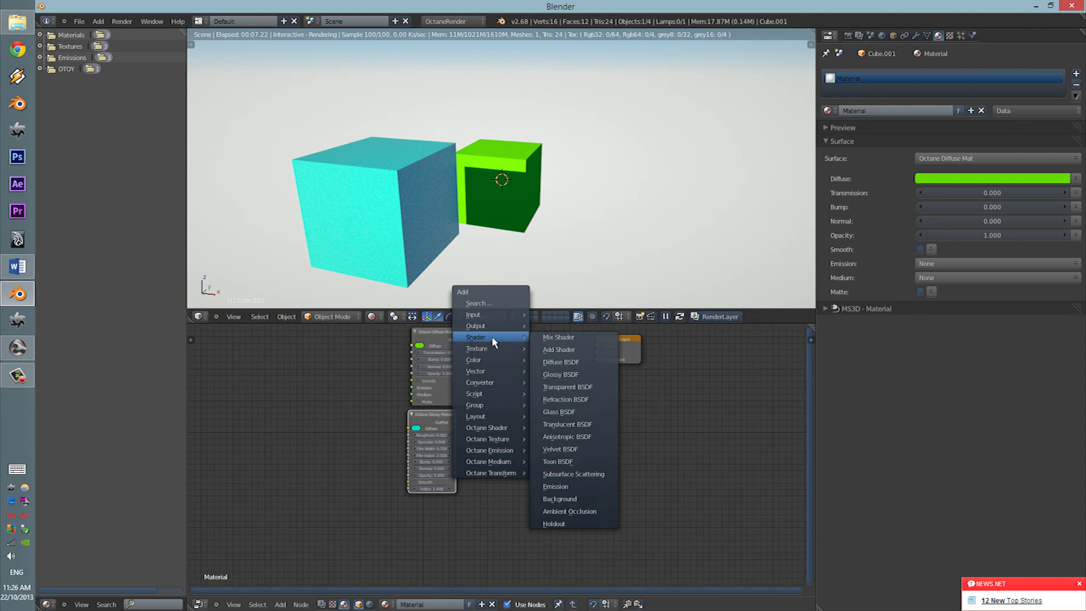
pyautogui.moveTo(494, 432)
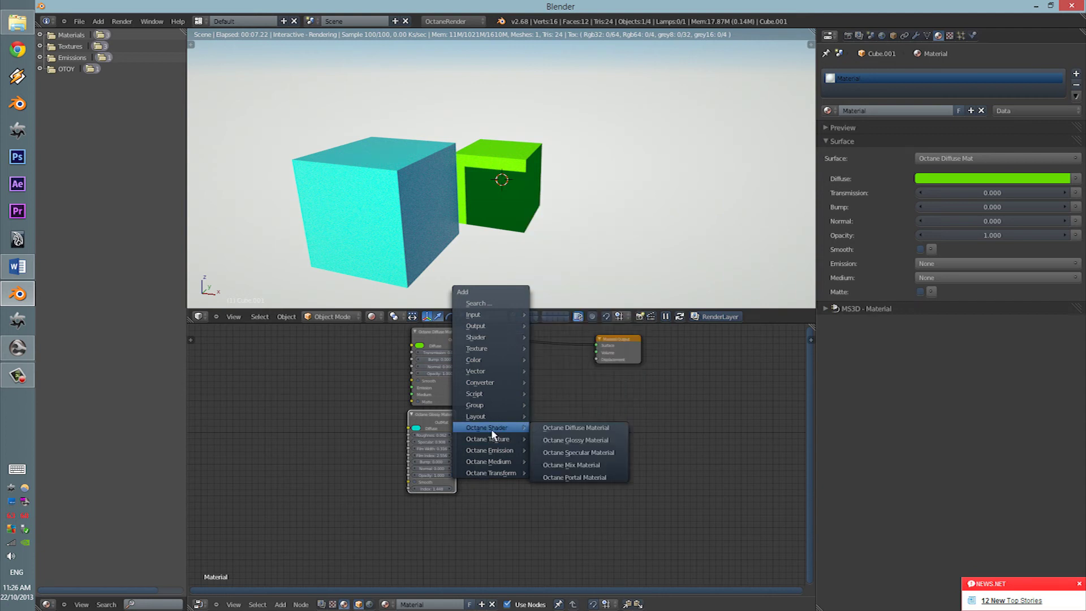
pyautogui.click(566, 453)
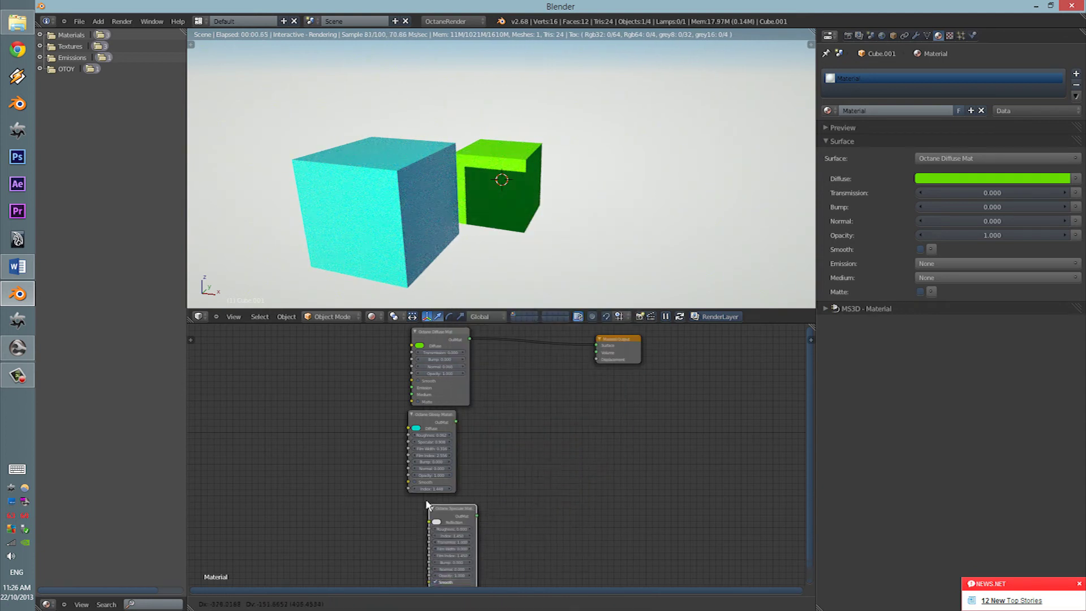
pyautogui.click(404, 502)
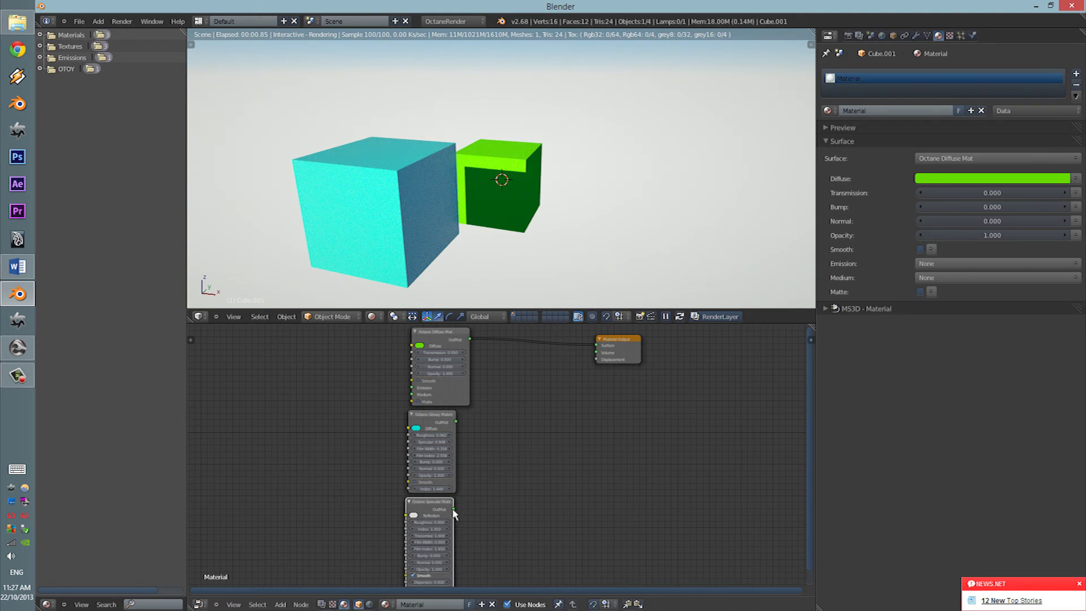
# Duplicate the green cube to the right of the others and link the Specular node to Surface
pyautogui.hotkey('shift', 'd')
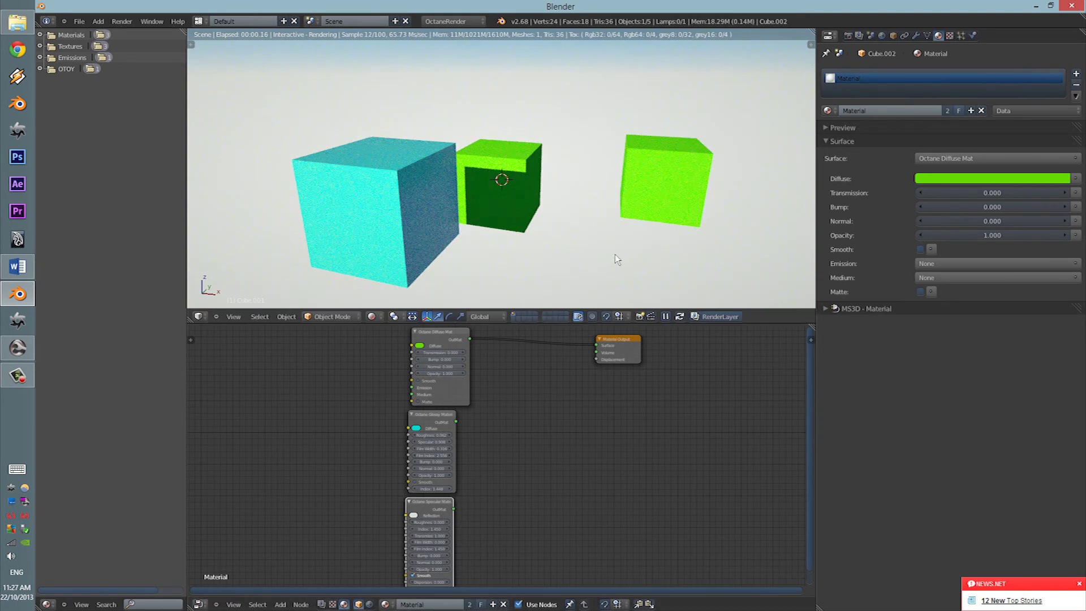
pyautogui.click(592, 234)
pyautogui.moveTo(591, 234); pyautogui.dragTo(530, 226, button='middle')
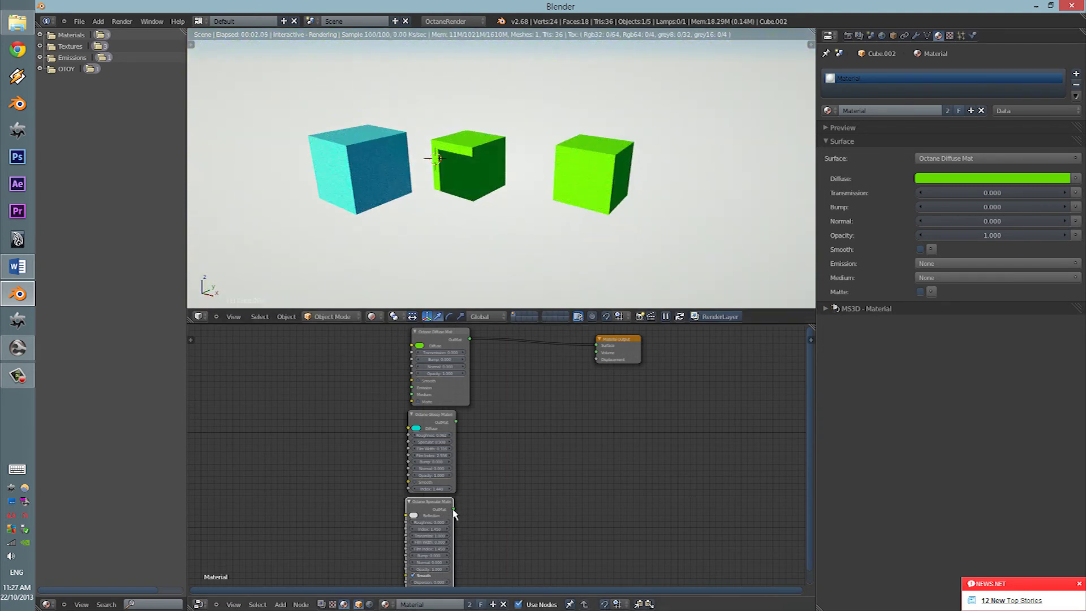
pyautogui.moveTo(589, 350); pyautogui.dragTo(477, 502)
pyautogui.moveTo(596, 349); pyautogui.dragTo(595, 346)
# Undo the link, copy the material as Material.002, wire Specular to Surface and disable smoothing
pyautogui.hotkey('ctrl', 'z')
pyautogui.click(972, 110)
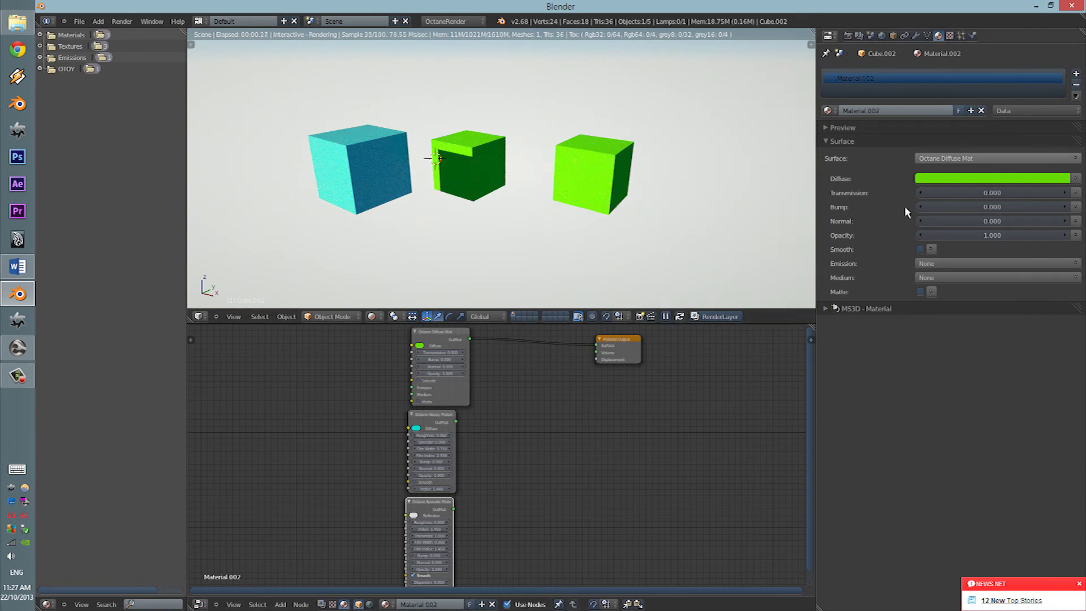
pyautogui.moveTo(556, 403); pyautogui.dragTo(596, 347)
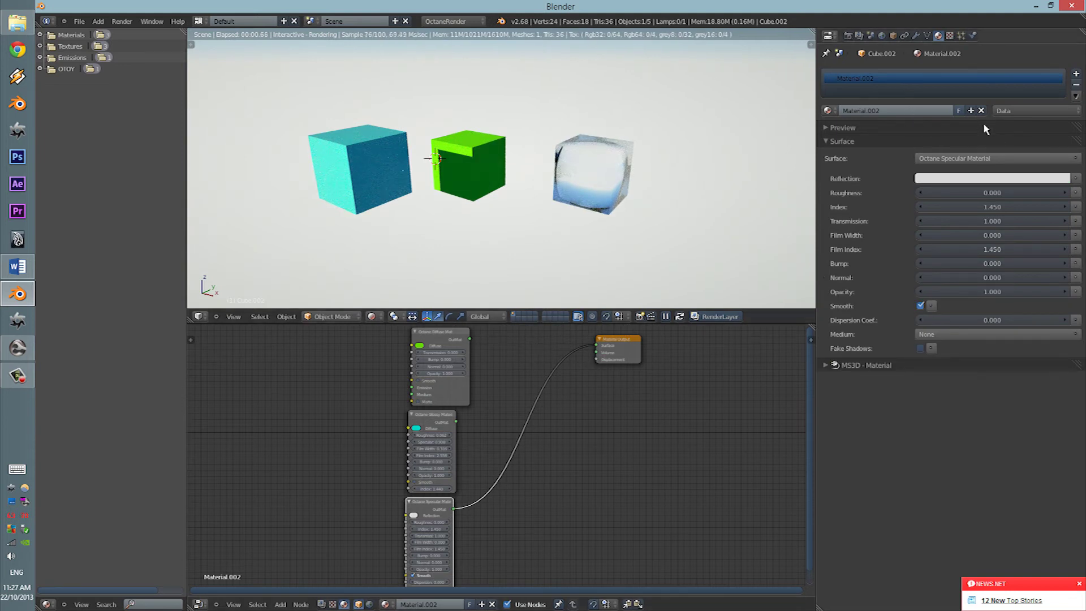
pyautogui.click(421, 577)
pyautogui.moveTo(528, 488); pyautogui.dragTo(511, 448, button='middle')
pyautogui.scroll(3, 665, 161)
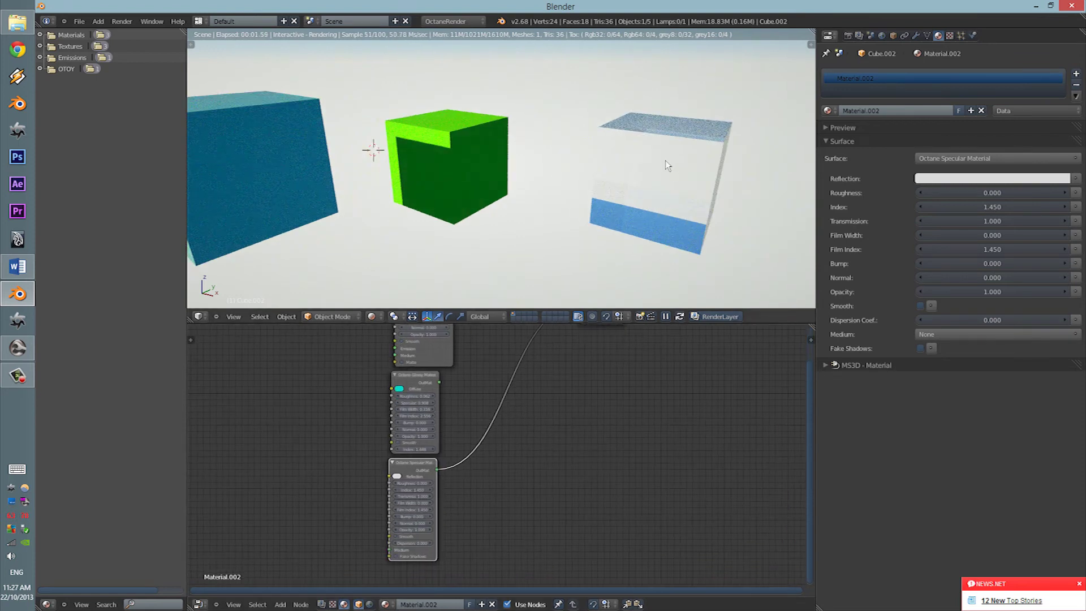
pyautogui.keyDown('shift'); pyautogui.moveTo(666, 161); pyautogui.dragTo(524, 141, button='middle'); pyautogui.keyUp('shift')
pyautogui.scroll(-2, 493, 447)
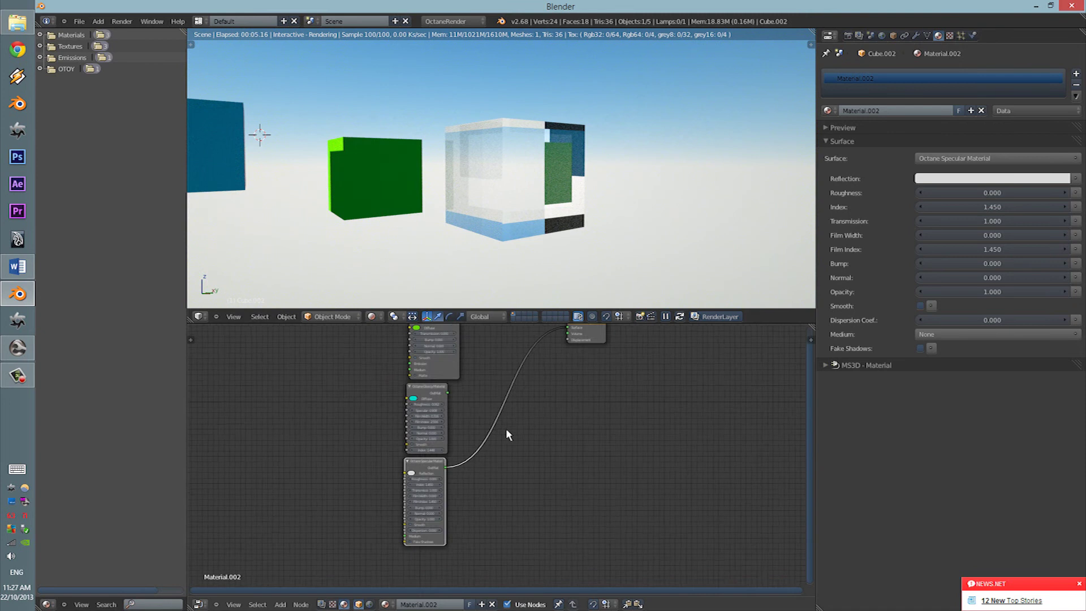
pyautogui.scroll(-1, 505, 428)
# Move the Diffuse node up and place the Specular node beside the Glossy node
pyautogui.moveTo(493, 420); pyautogui.dragTo(466, 471, button='middle')
pyautogui.moveTo(421, 380); pyautogui.dragTo(418, 342)
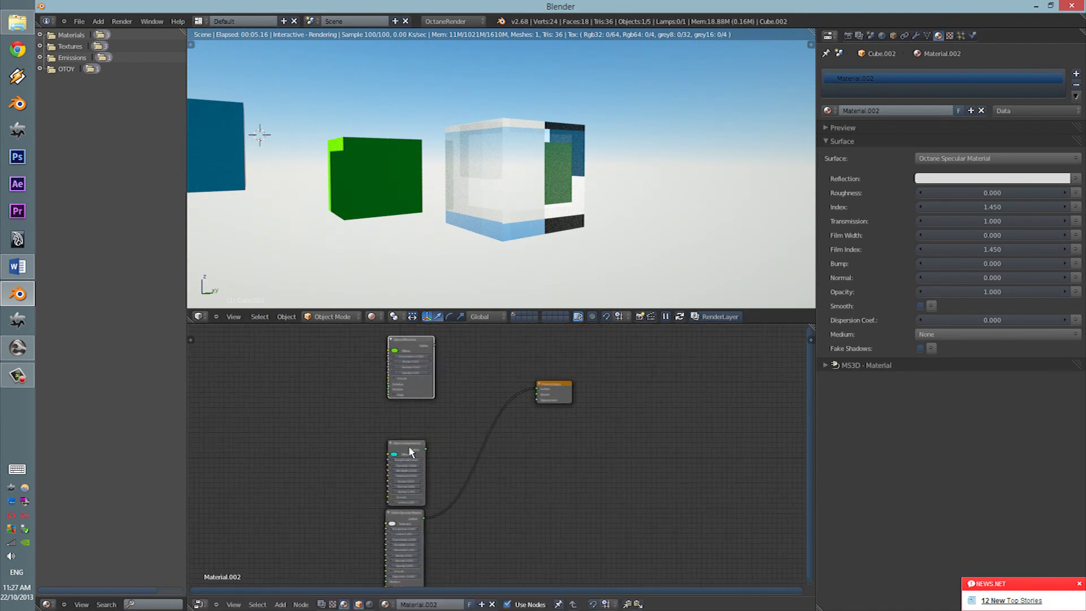
pyautogui.moveTo(408, 440); pyautogui.dragTo(407, 377)
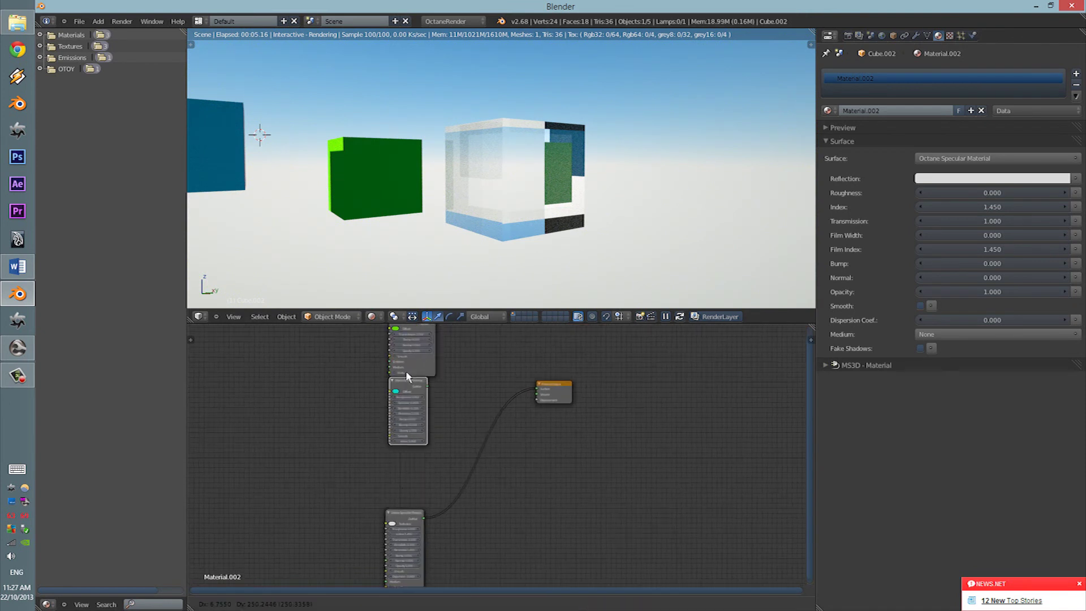
pyautogui.moveTo(396, 520); pyautogui.dragTo(480, 385)
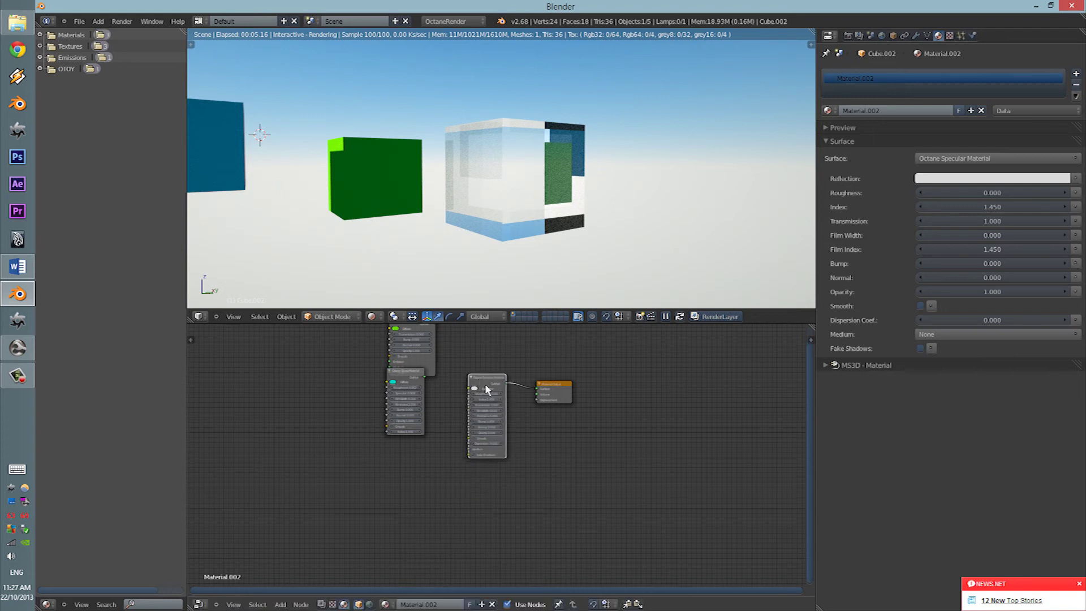
pyautogui.scroll(2, 486, 379)
pyautogui.moveTo(530, 194); pyautogui.dragTo(439, 189, button='middle')
pyautogui.scroll(3, 527, 372)
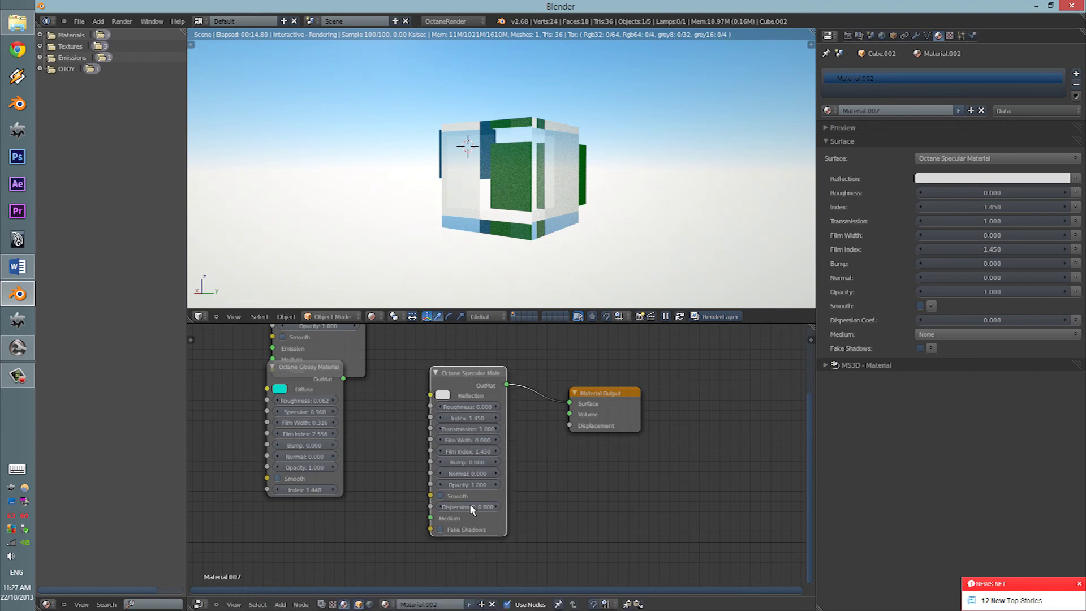
# Set the specular dispersion to 0.624, index to 1.952 and transmission to 0.906
pyautogui.moveTo(470, 506)
pyautogui.mouseDown()
pyautogui.moveTo(779, 502)
pyautogui.moveTo(332, 521)
pyautogui.moveTo(553, 516)
pyautogui.moveTo(380, 533)
pyautogui.moveTo(465, 524)
pyautogui.mouseUp()
pyautogui.scroll(2, 510, 514)
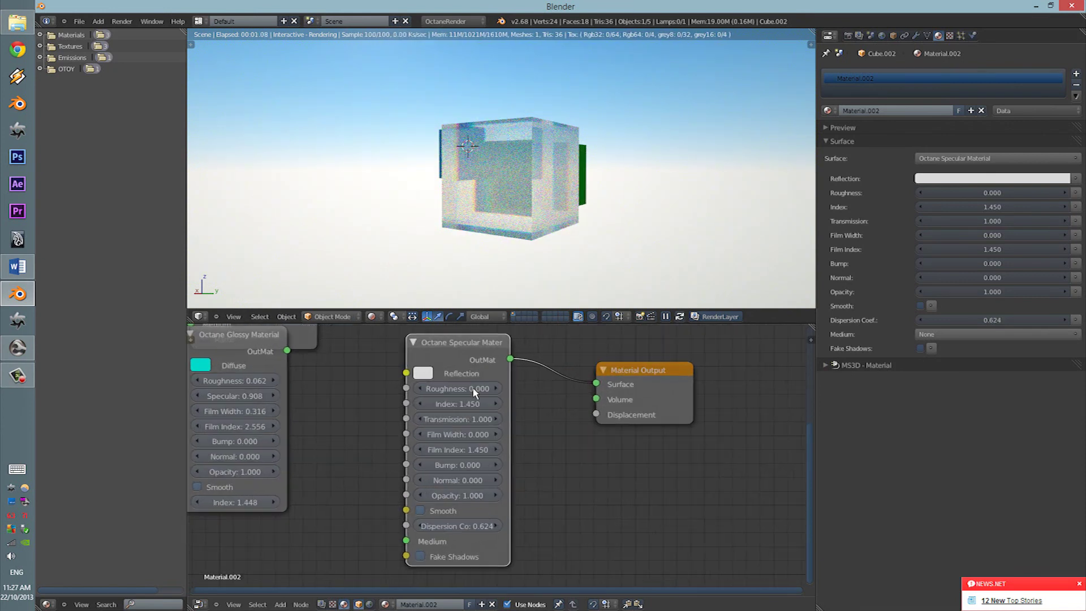
pyautogui.moveTo(469, 400); pyautogui.dragTo(455, 424)
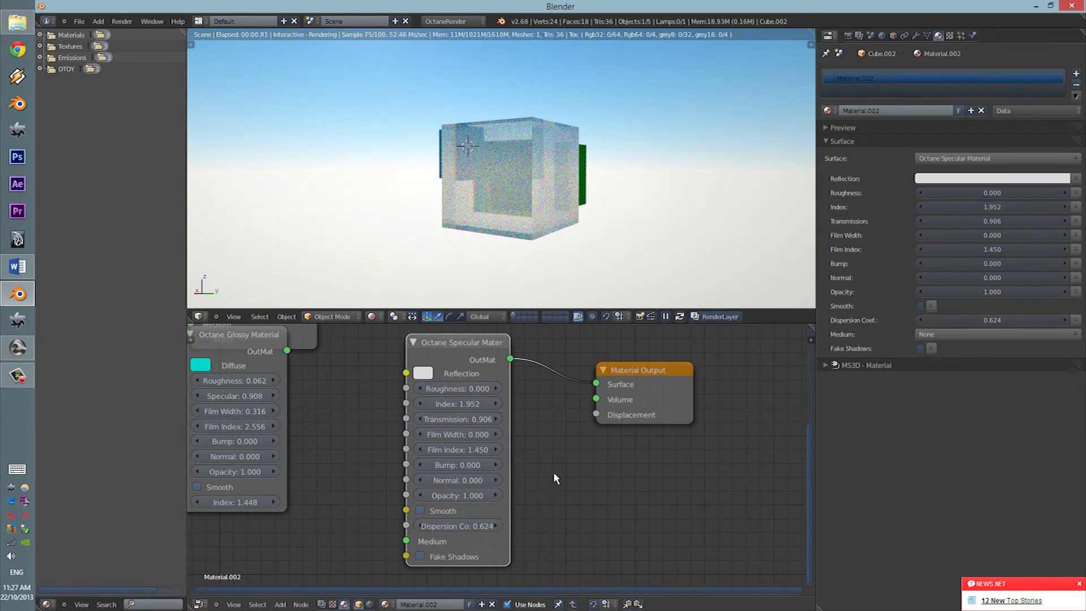
pyautogui.scroll(-2, 550, 471)
pyautogui.moveTo(531, 462); pyautogui.dragTo(575, 437, button='middle')
pyautogui.scroll(-1, 573, 435)
# Add an Octane Absorption Medium node and link it into the Specular Material's Medium input
pyautogui.moveTo(523, 357); pyautogui.dragTo(566, 389)
pyautogui.moveTo(443, 446); pyautogui.dragTo(446, 410, button='middle')
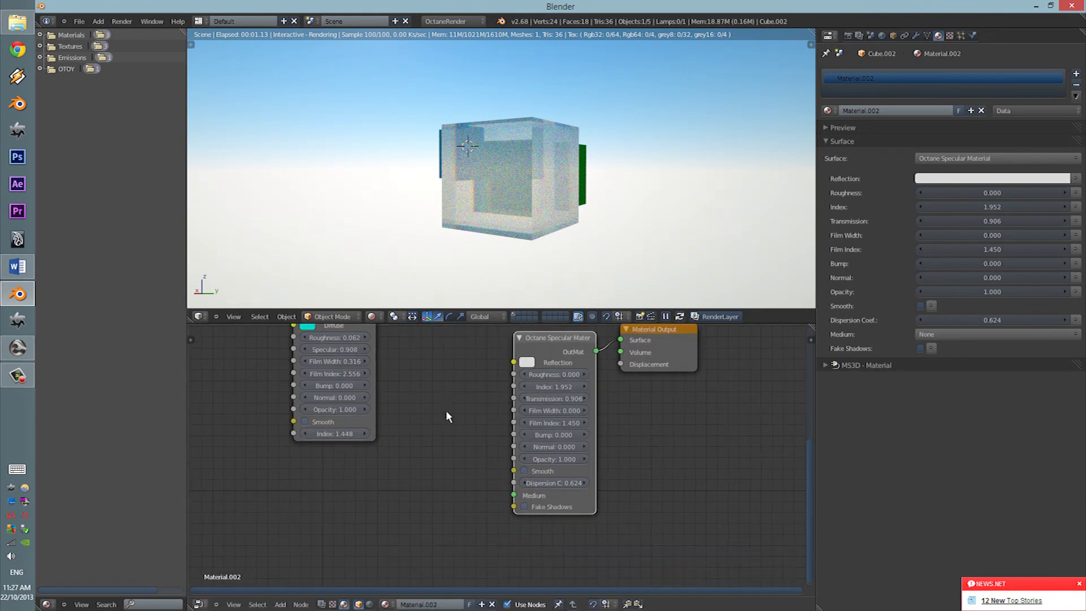
pyautogui.hotkey('shift', 'a')
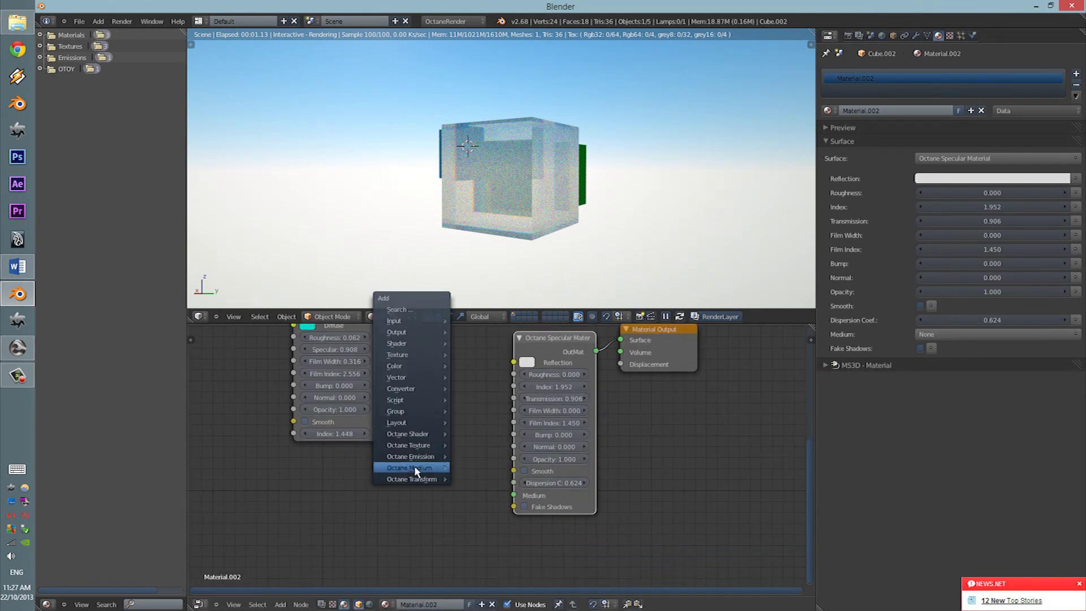
pyautogui.moveTo(414, 467)
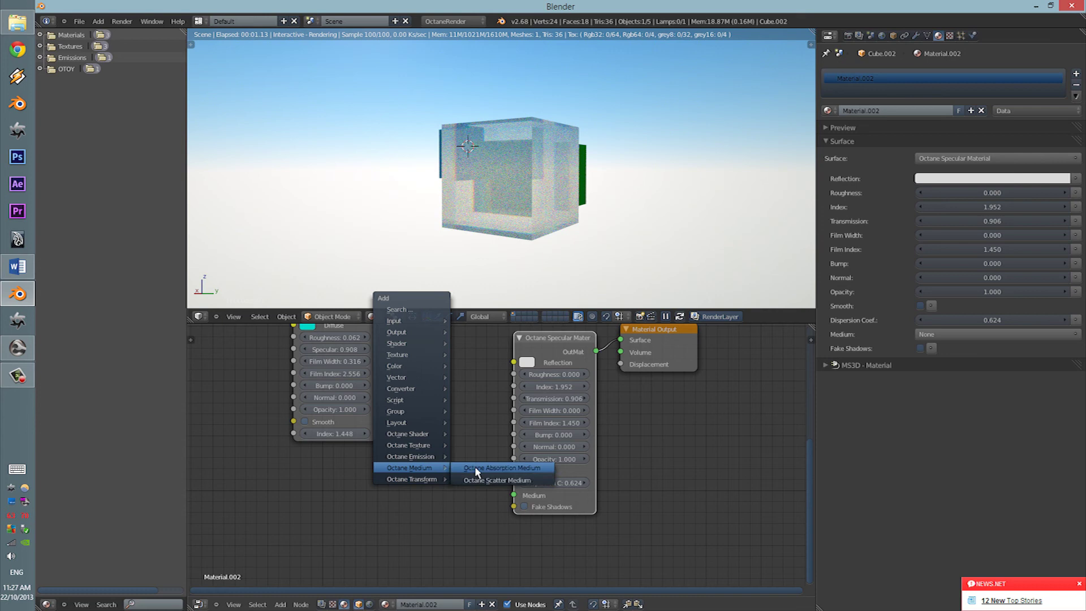
pyautogui.click(478, 468)
pyautogui.moveTo(508, 497); pyautogui.dragTo(509, 496)
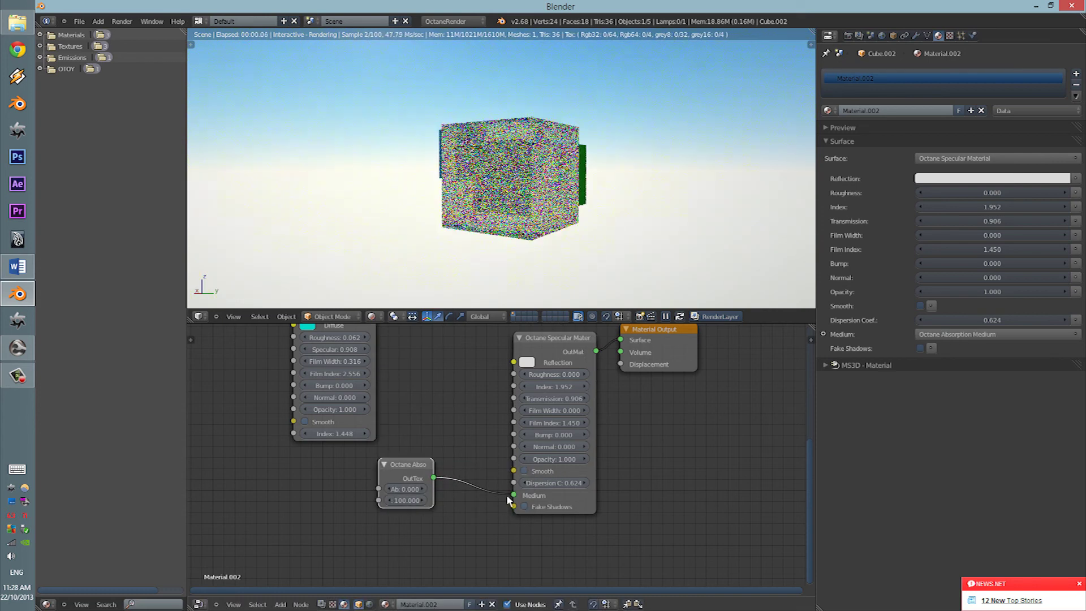
pyautogui.moveTo(461, 435); pyautogui.dragTo(432, 441, button='middle')
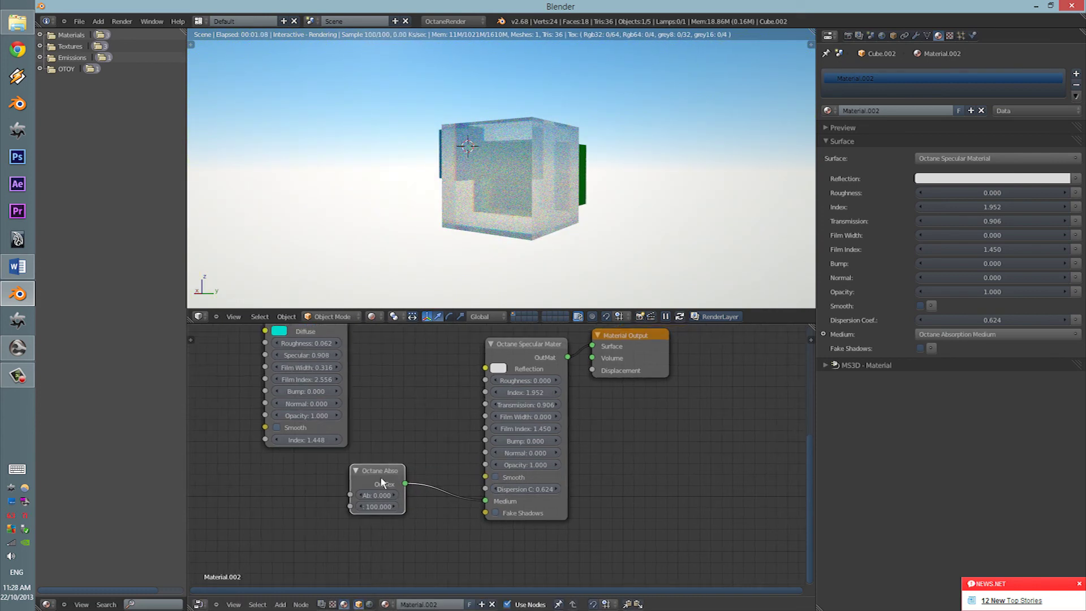
# Move the absorption and Glossy nodes lower, then briefly check the Word tutorial notes
pyautogui.moveTo(382, 483); pyautogui.dragTo(381, 492)
pyautogui.scroll(-3, 498, 400)
pyautogui.moveTo(431, 434); pyautogui.dragTo(414, 467, button='middle')
pyautogui.moveTo(331, 389); pyautogui.dragTo(333, 419)
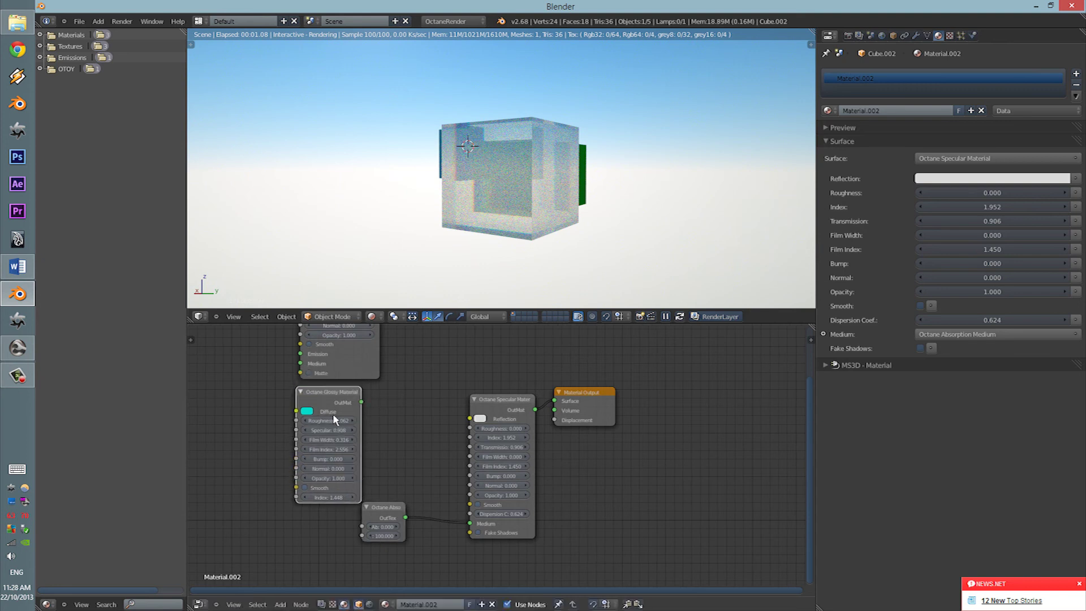
pyautogui.click(28, 270)
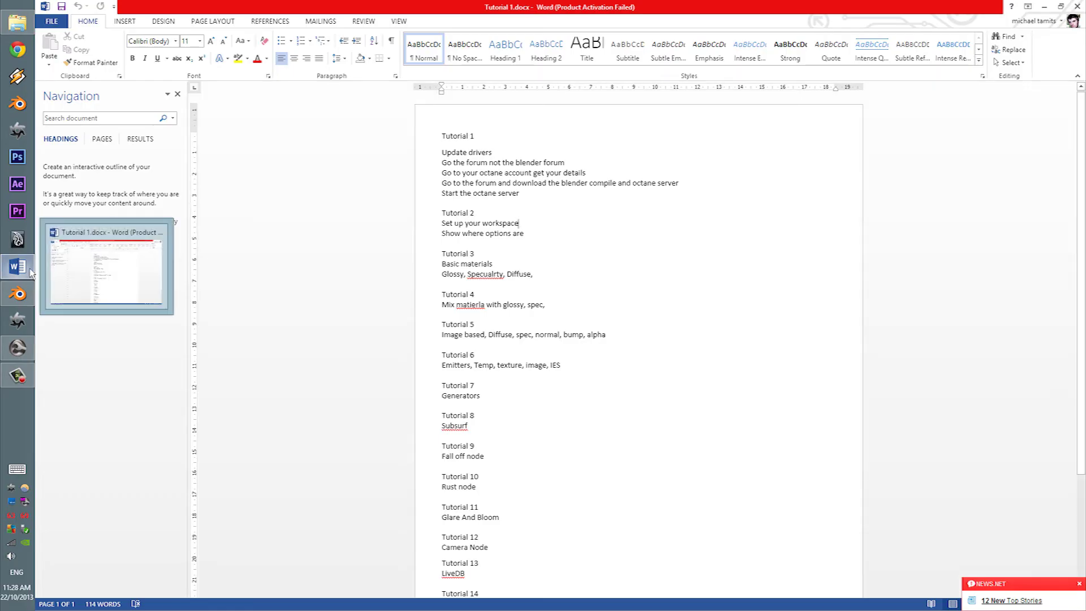
pyautogui.click(28, 268)
# Delete the Octane Absorption node and reposition the Specular node with all three cubes in view
pyautogui.moveTo(490, 422); pyautogui.dragTo(487, 430)
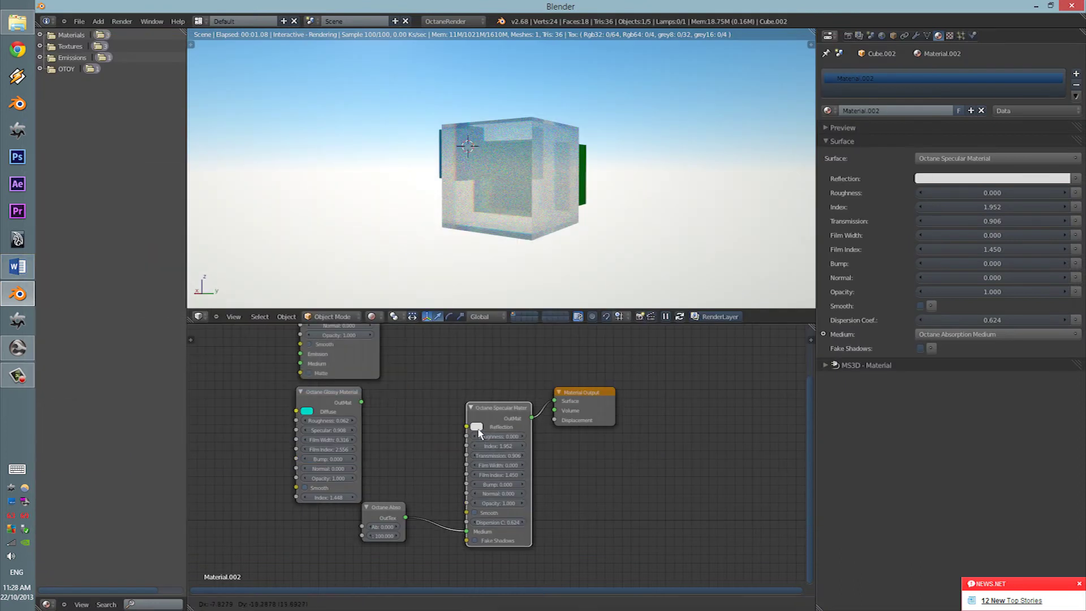
pyautogui.moveTo(385, 519); pyautogui.dragTo(379, 521)
pyautogui.press('x')
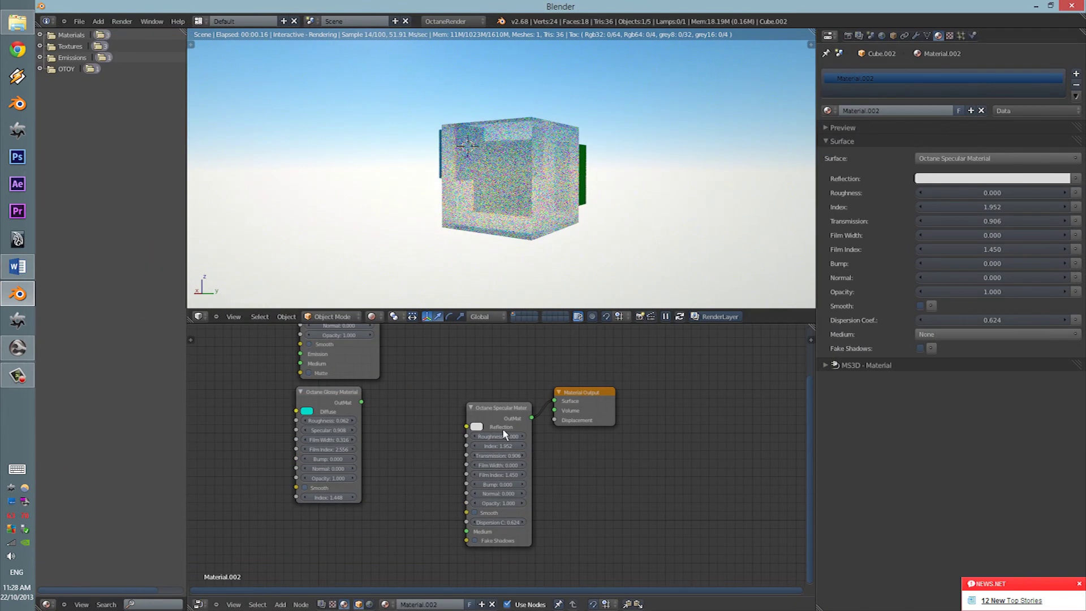
pyautogui.moveTo(485, 431); pyautogui.dragTo(319, 535)
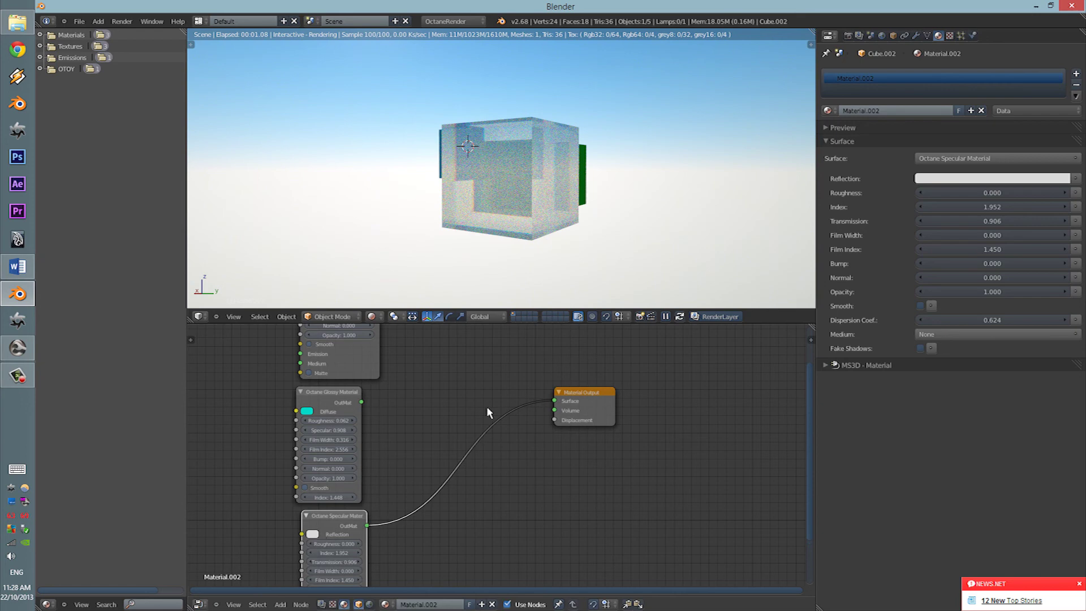
pyautogui.moveTo(502, 218); pyautogui.dragTo(562, 223, button='middle')
pyautogui.keyDown('shift'); pyautogui.moveTo(453, 210); pyautogui.dragTo(633, 218, button='middle'); pyautogui.keyUp('shift')
pyautogui.moveTo(580, 183); pyautogui.dragTo(549, 175, button='middle')
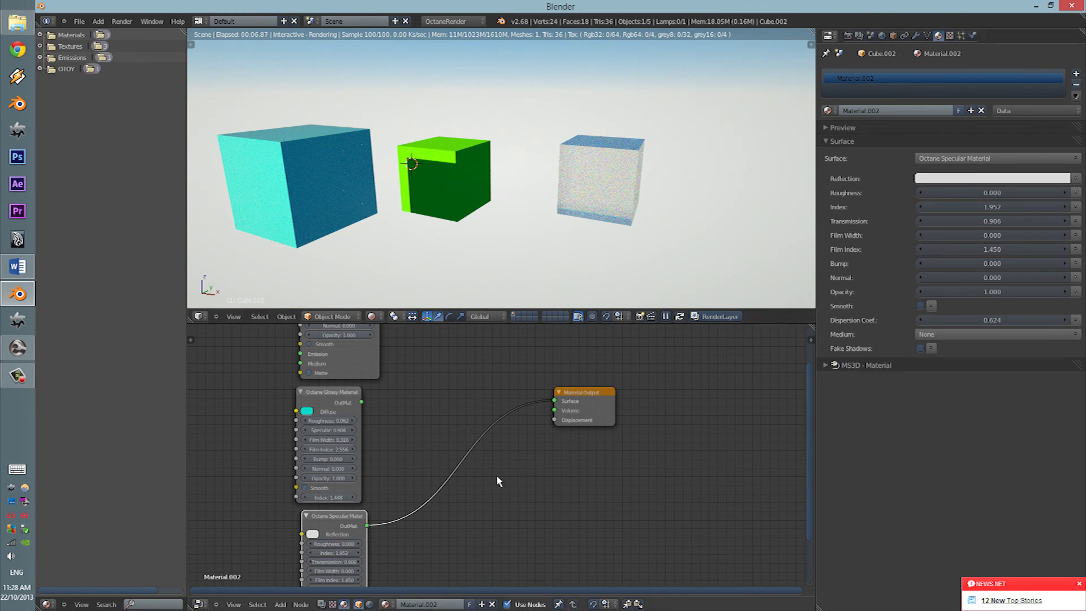
pyautogui.moveTo(497, 474); pyautogui.dragTo(543, 370, button='middle')
pyautogui.scroll(3, 408, 488)
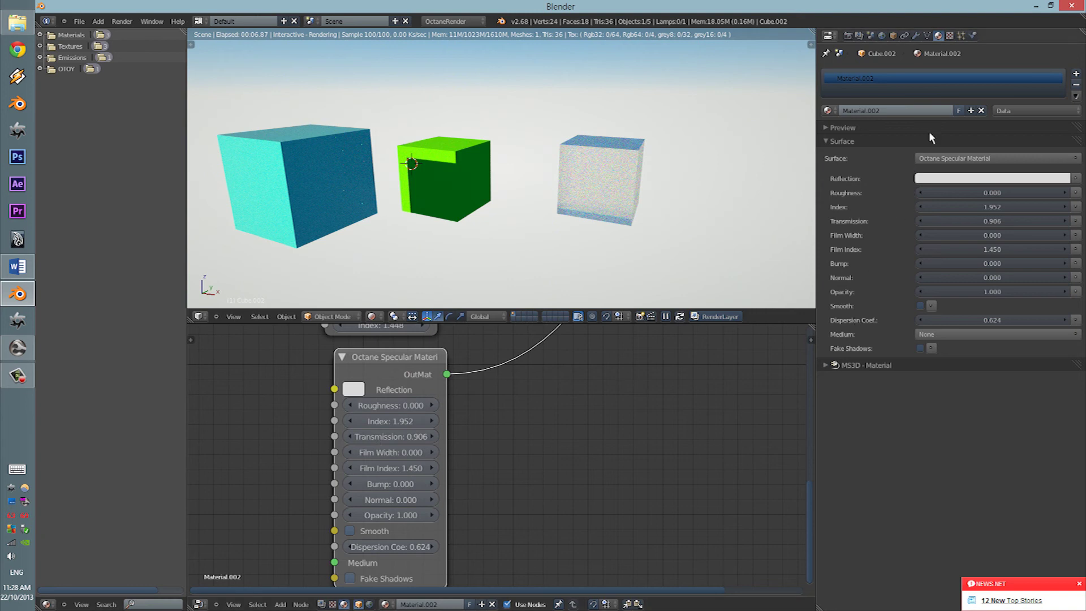
# Set the clear cube's specular Roughness to 0.120
pyautogui.click(1067, 193)
pyautogui.click(1077, 193)
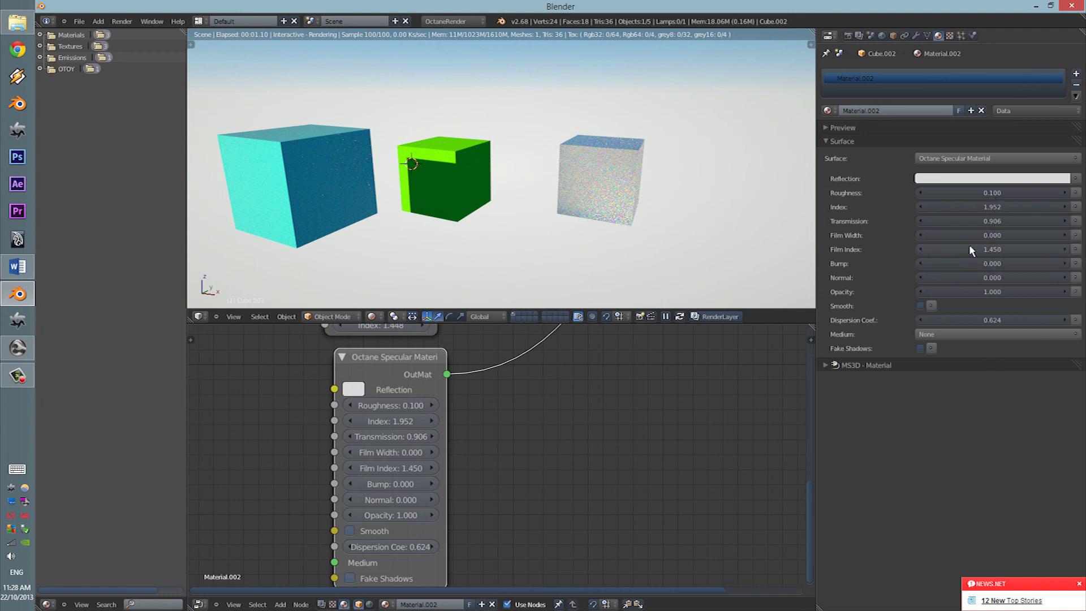
pyautogui.moveTo(994, 195)
pyautogui.mouseDown()
pyautogui.moveTo(1004, 195)
pyautogui.moveTo(994, 196)
pyautogui.mouseUp()
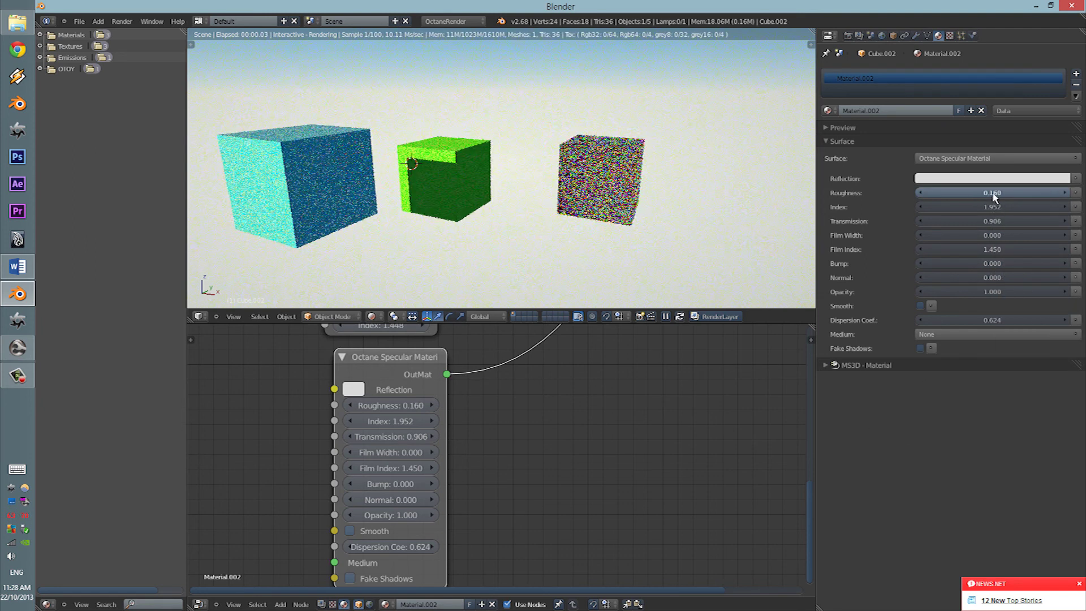
pyautogui.click(936, 160)
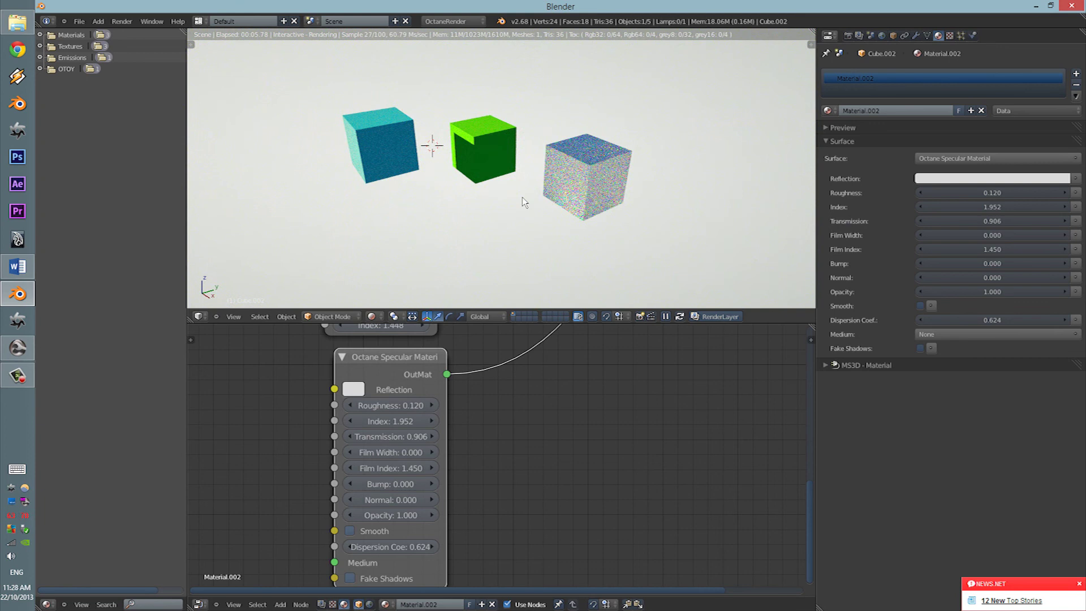
# Add a UV sphere and place it below the cubes
pyautogui.moveTo(521, 172); pyautogui.dragTo(391, 148, button='middle')
pyautogui.hotkey('shift', 'a')
pyautogui.moveTo(396, 149)
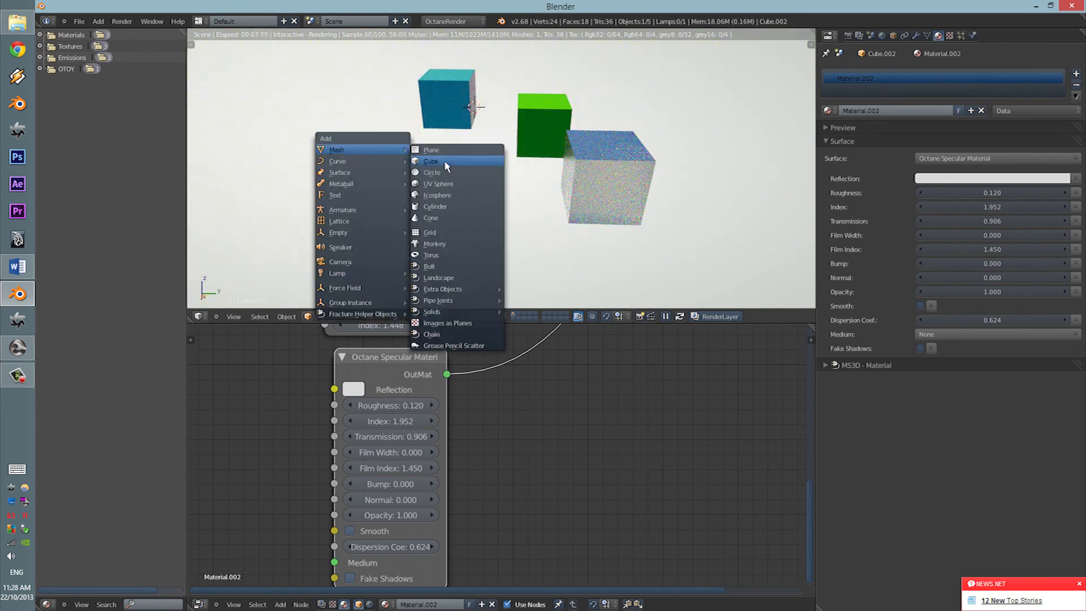
pyautogui.click(444, 186)
pyautogui.press('g')
pyautogui.click(344, 243)
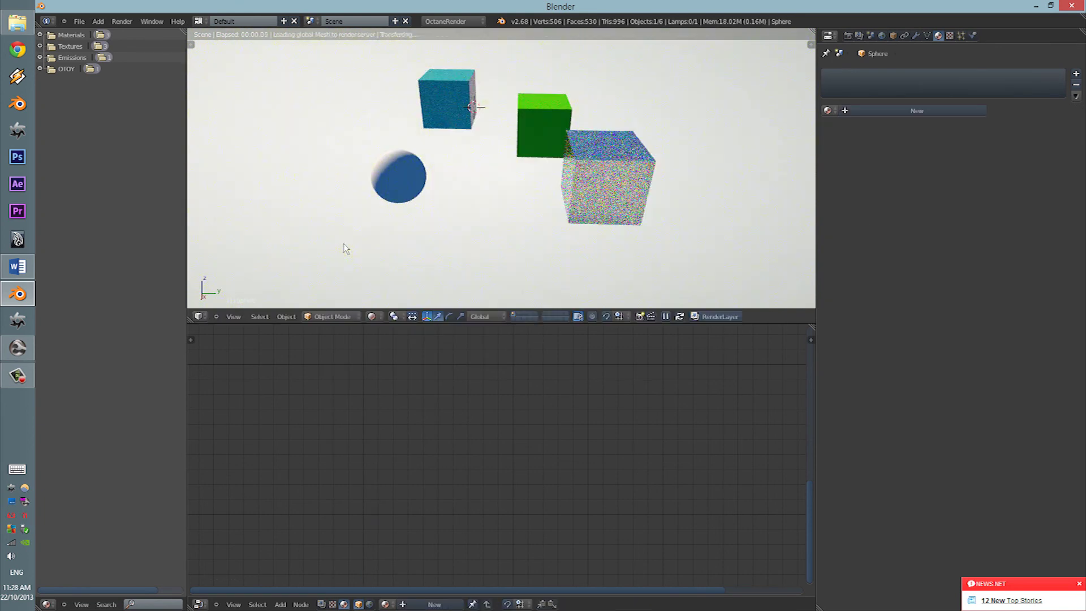
# Give the sphere a new material using the Octane Specular Material shader
pyautogui.click(911, 111)
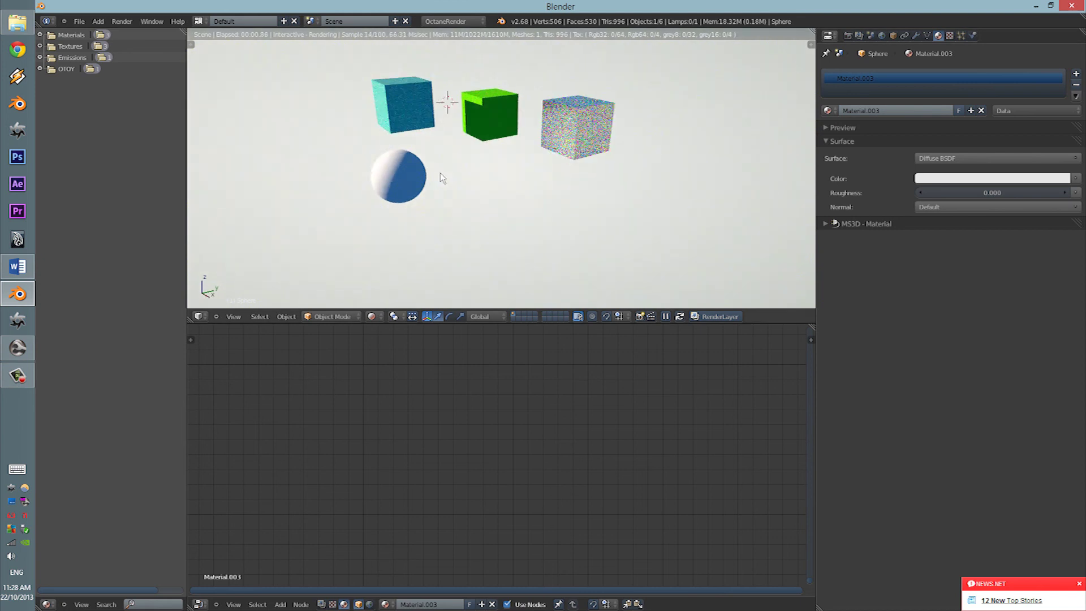
pyautogui.click(928, 159)
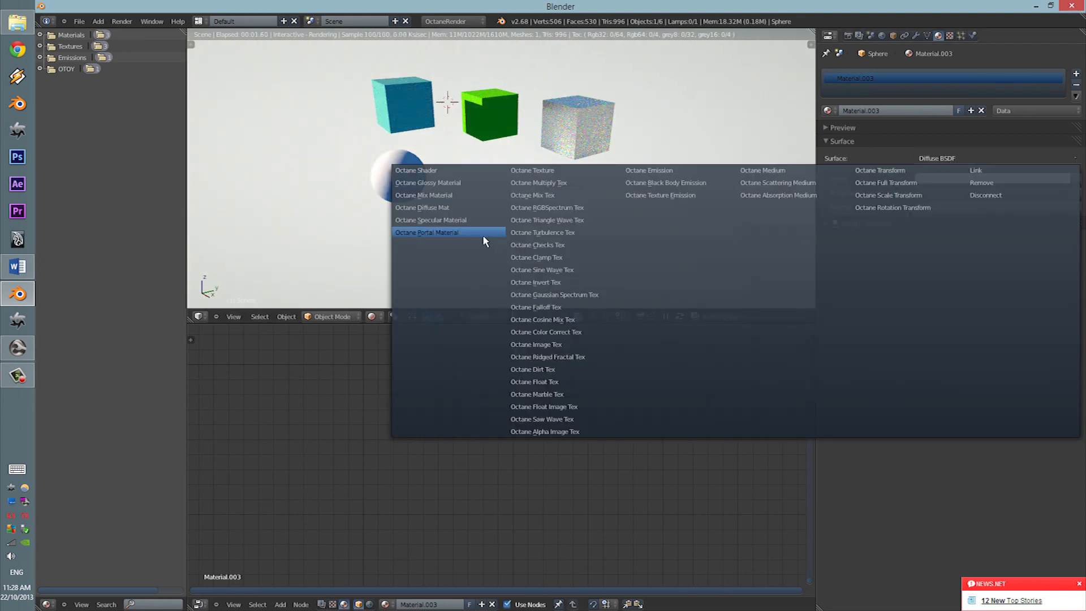
pyautogui.click(459, 221)
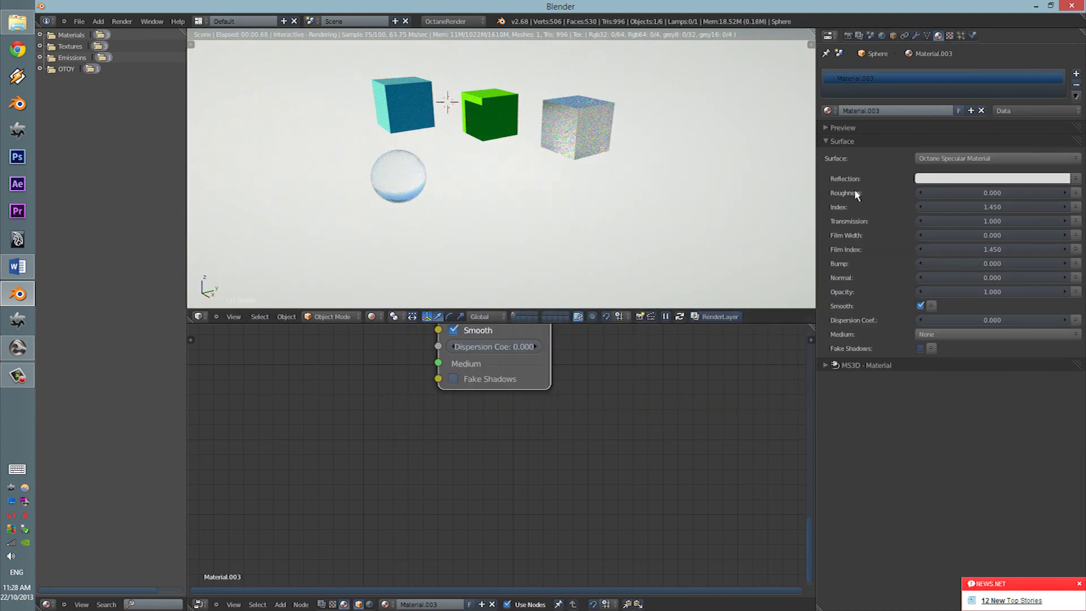
# Add a Solidify modifier to the sphere with Thickness 0.3458
pyautogui.click(916, 35)
pyautogui.click(900, 74)
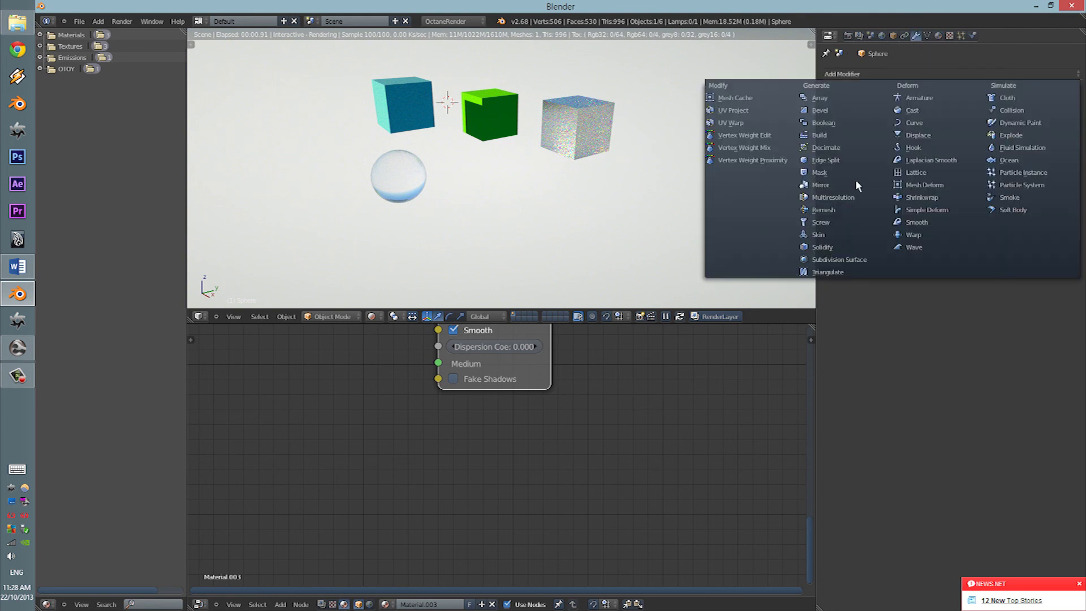
pyautogui.click(841, 247)
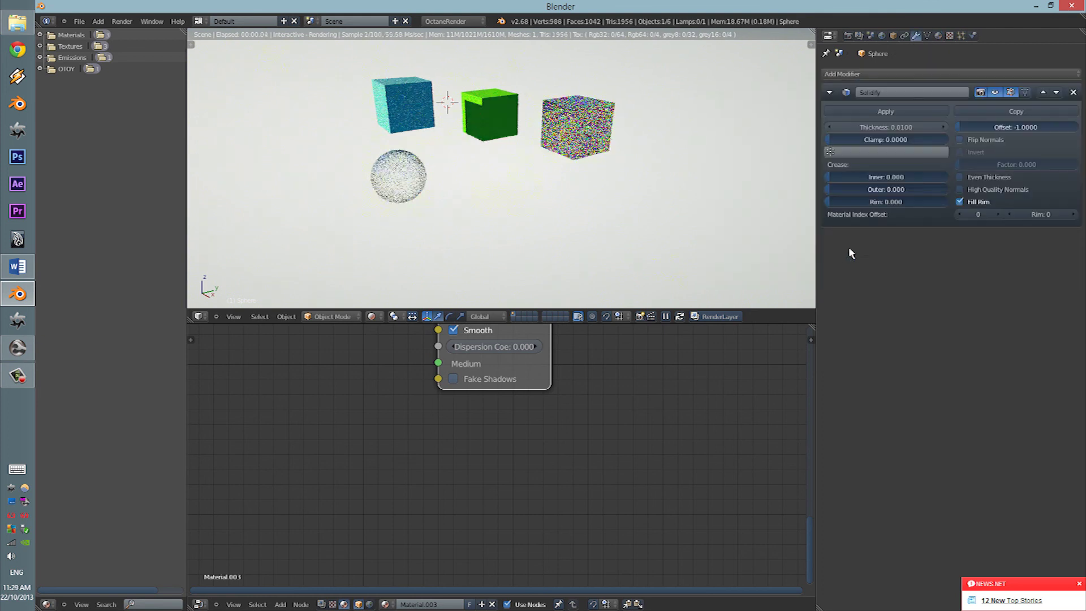
pyautogui.moveTo(863, 128); pyautogui.dragTo(948, 120)
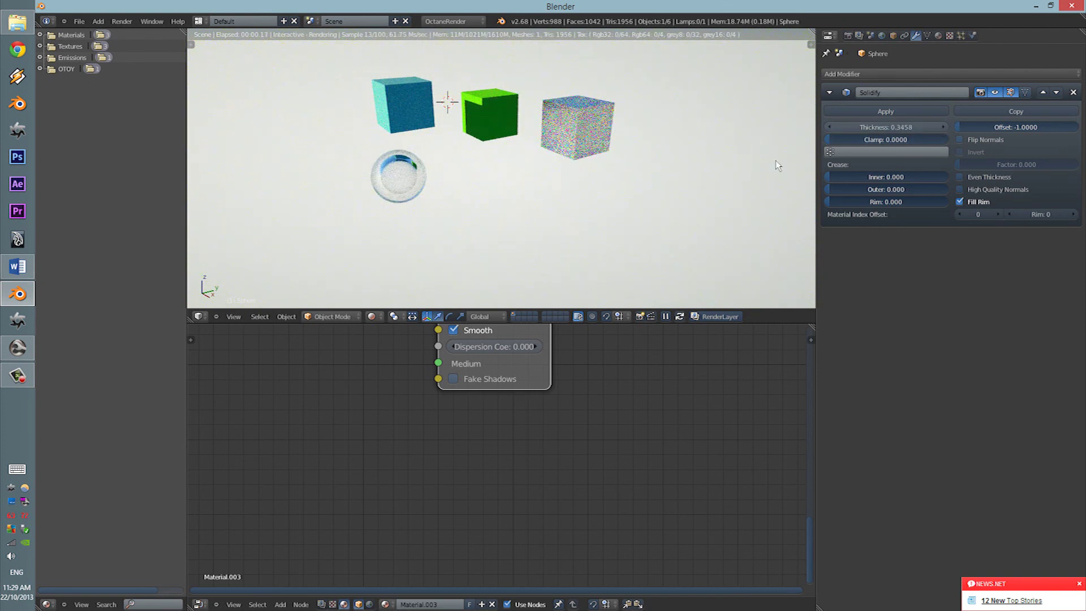
pyautogui.keyDown('shift'); pyautogui.moveTo(514, 151); pyautogui.dragTo(565, 171, button='middle'); pyautogui.keyUp('shift')
# Raise the sphere's dispersion coefficient to 0.462, then bring up the Word tutorial notes
pyautogui.scroll(2, 564, 171)
pyautogui.moveTo(491, 400); pyautogui.dragTo(492, 471, button='middle')
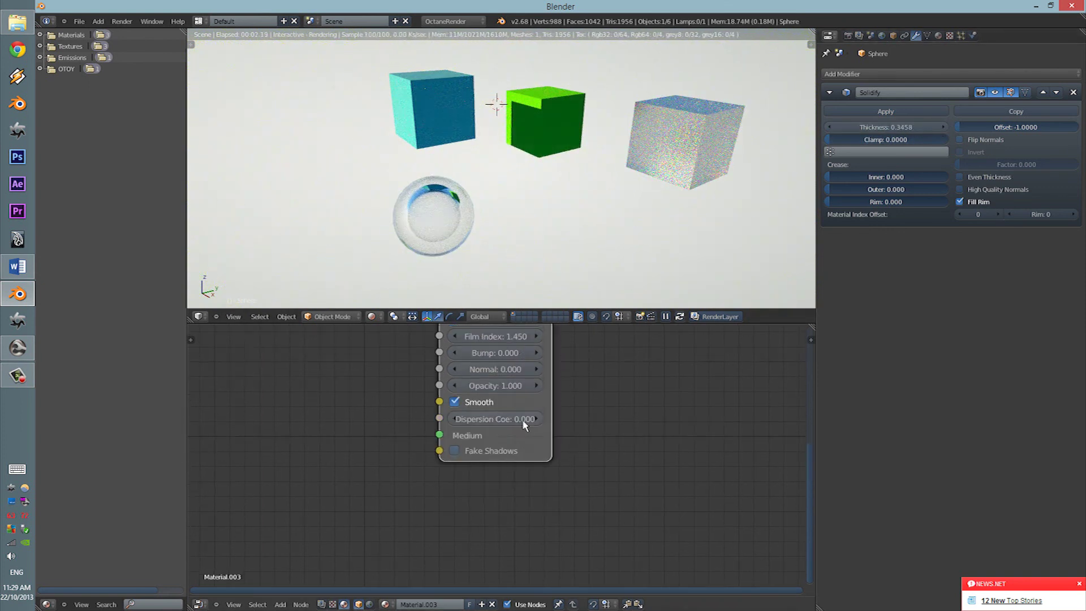
pyautogui.moveTo(521, 416); pyautogui.dragTo(663, 406)
pyautogui.moveTo(463, 200); pyautogui.dragTo(569, 198, button='middle')
pyautogui.click(23, 272)
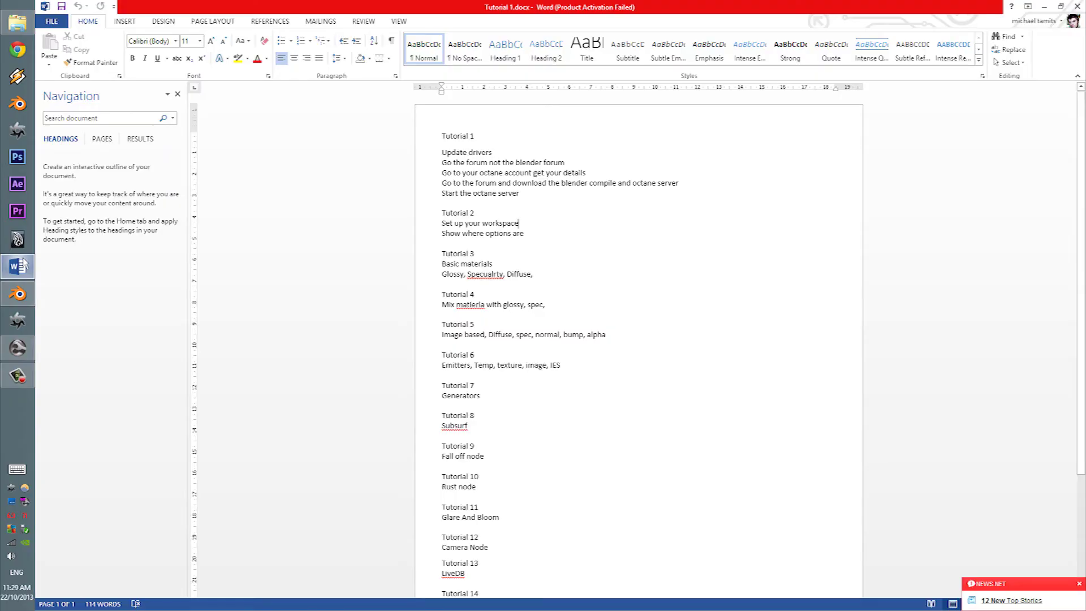
pyautogui.click(23, 265)
pyautogui.click(23, 265)
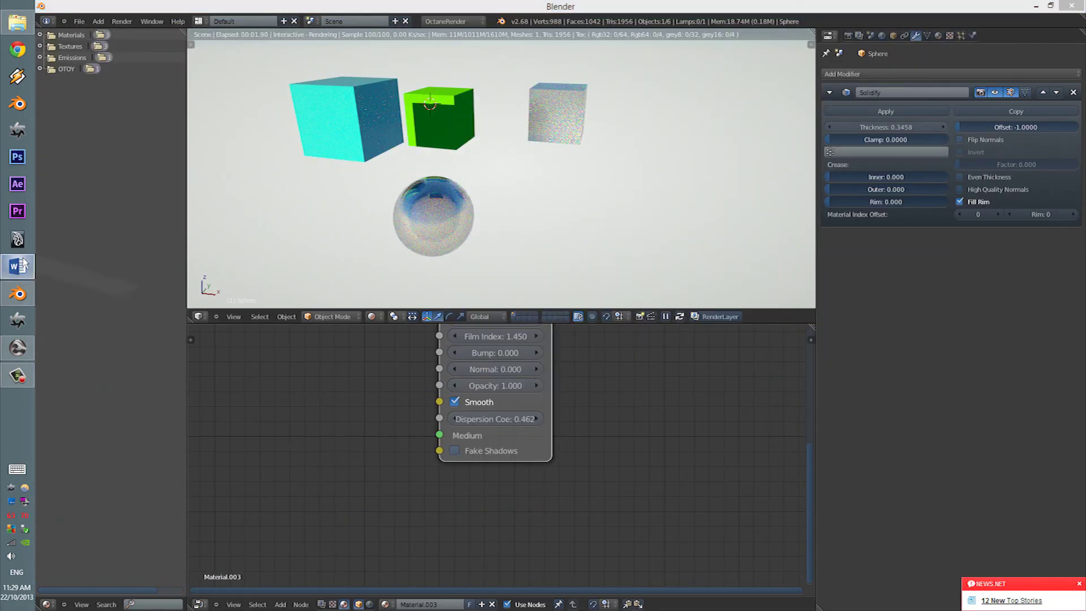
pyautogui.click(22, 265)
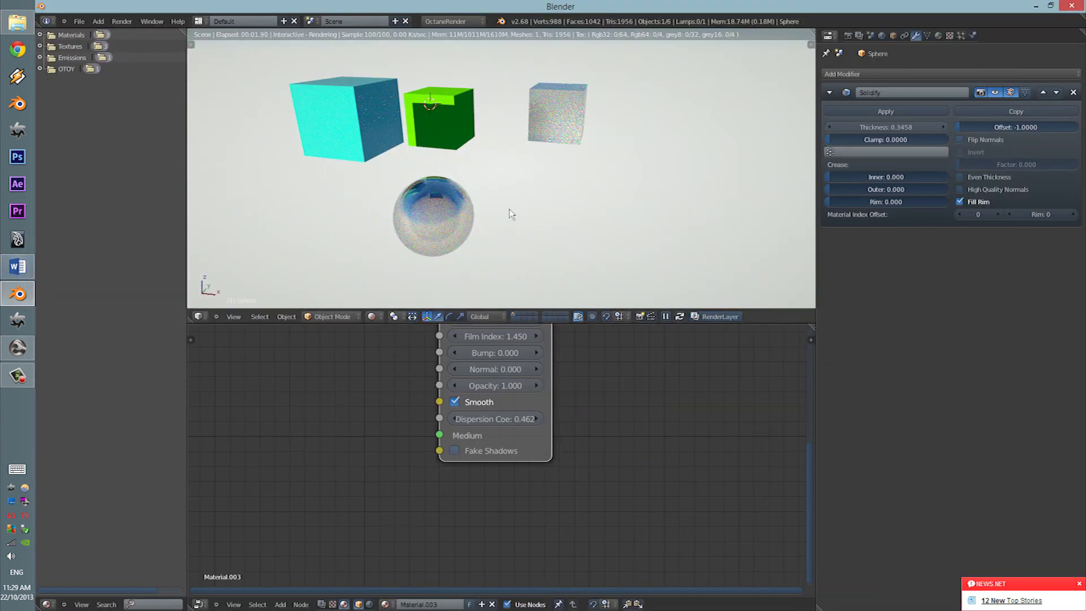
pyautogui.moveTo(492, 215); pyautogui.dragTo(541, 204, button='middle')
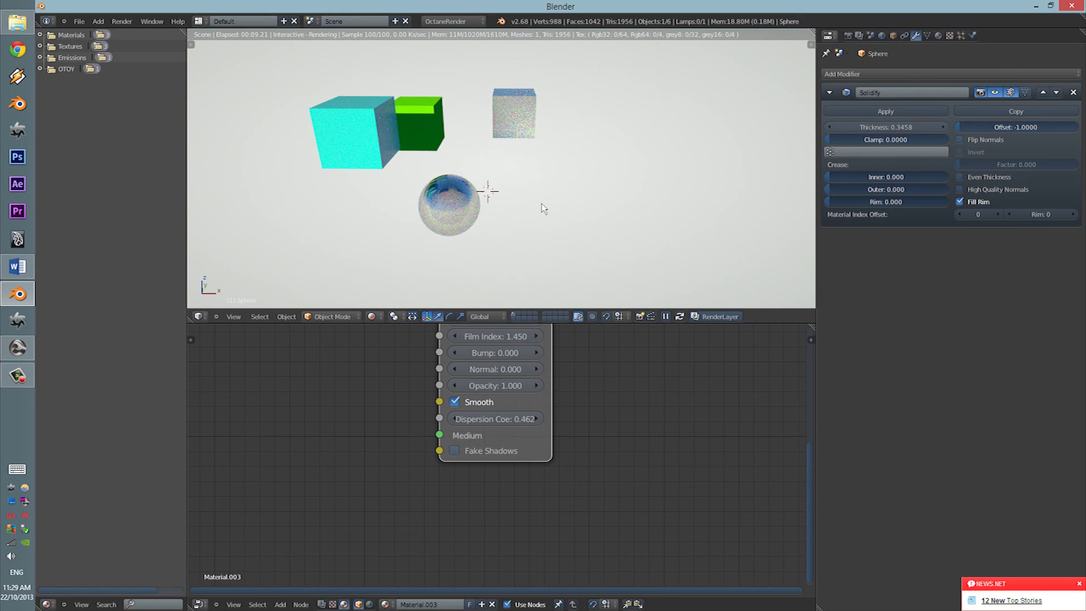
pyautogui.moveTo(541, 203); pyautogui.dragTo(480, 208, button='middle')
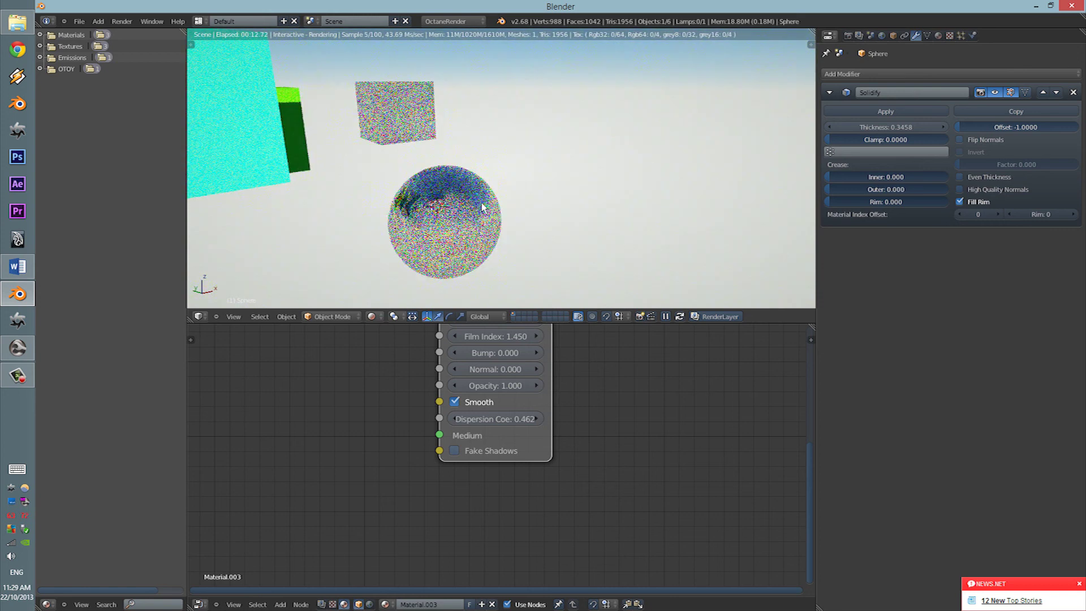
pyautogui.scroll(-3, 490, 209)
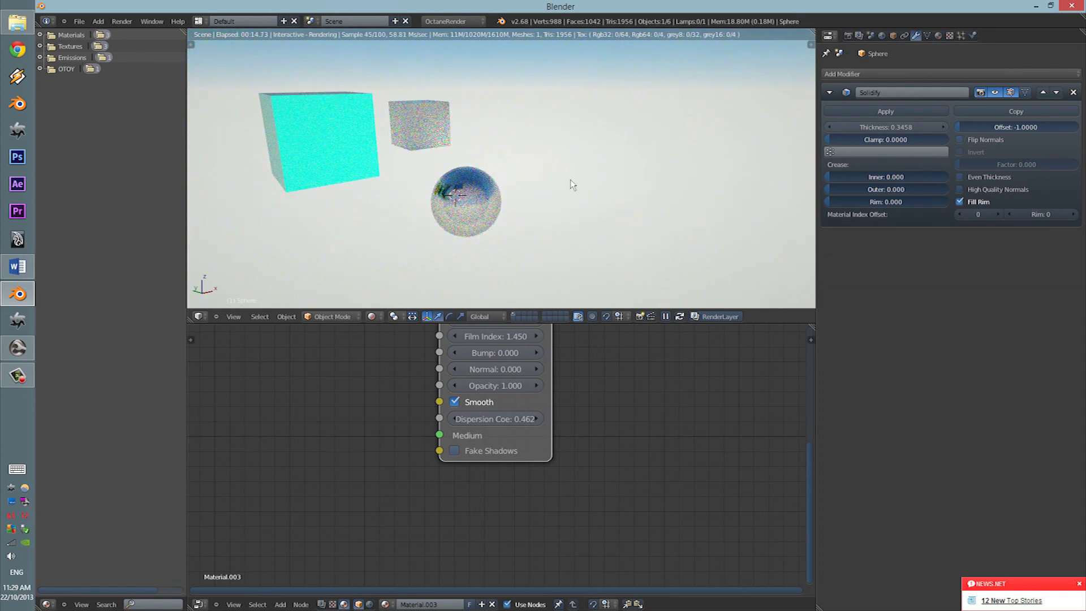